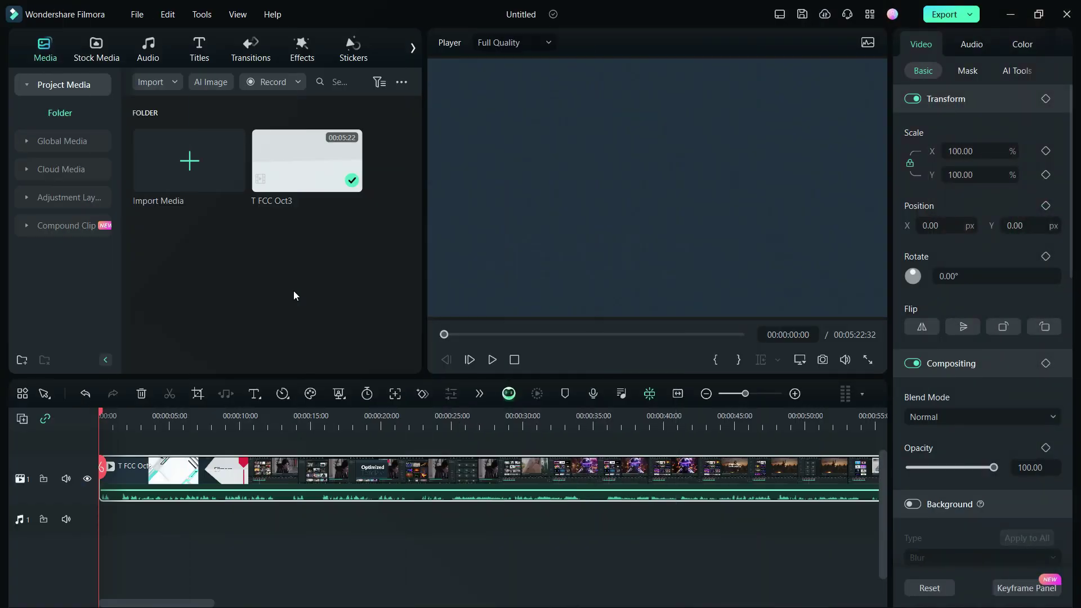
Step: Launch AI Text Based Editing (Silence Detection) from the timeline clip's Smart Edit Tool menu
right_click(313, 463)
scroll(412, 448, "down", 2)
scroll(412, 449, "down", 2)
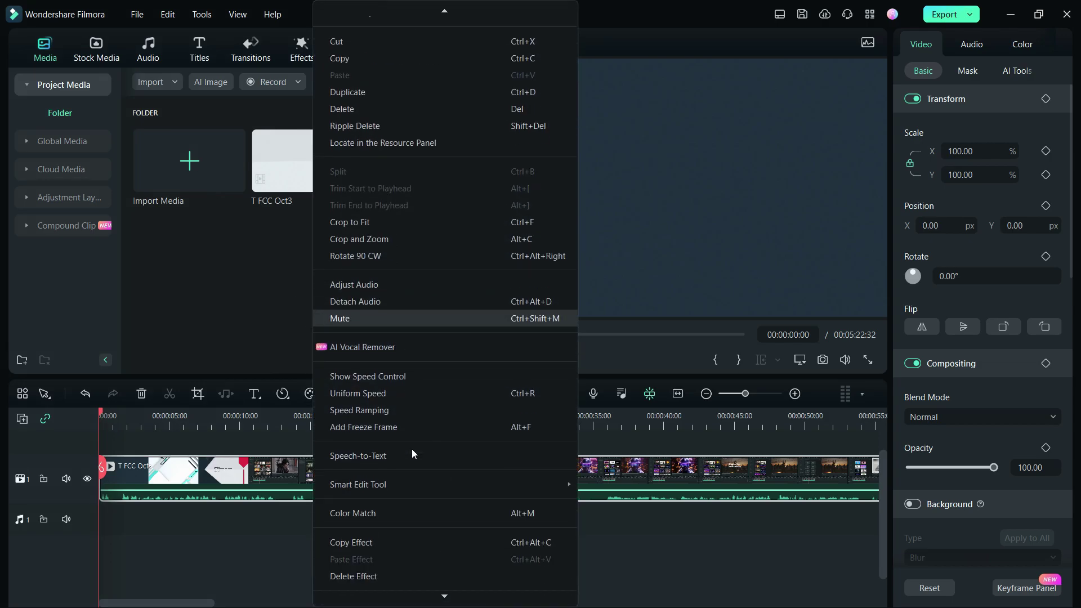
left_click(403, 484)
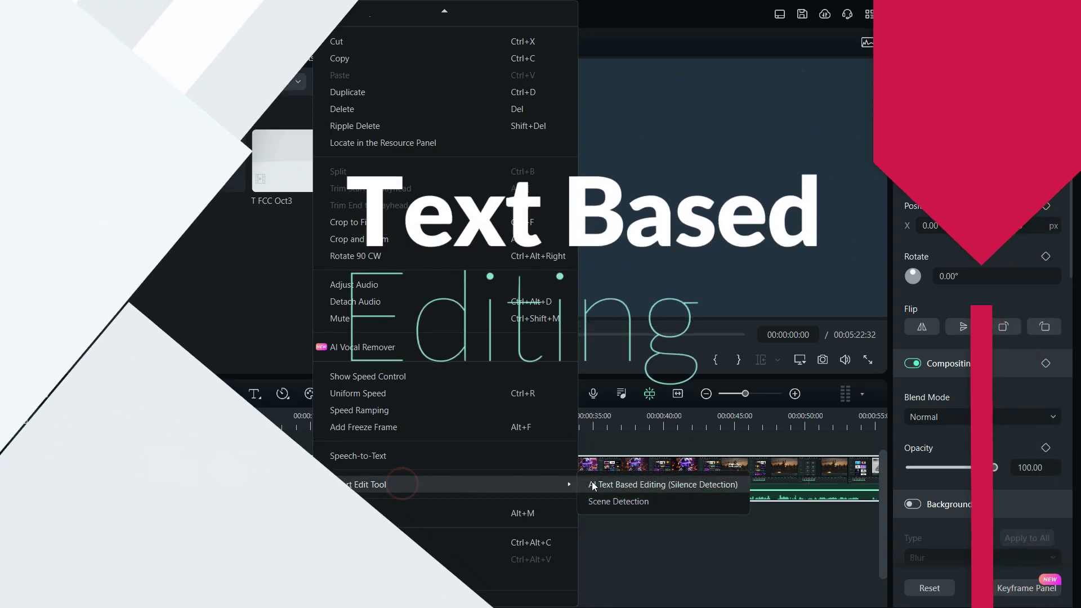
left_click(592, 484)
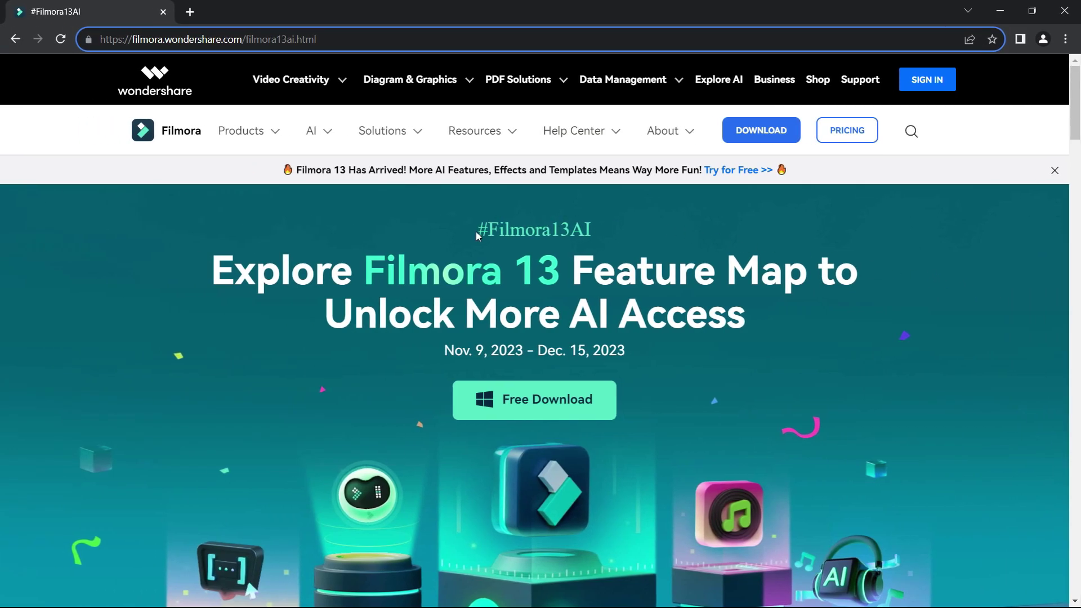
Step: Open the #Filmora13AI prize-vote form in a new tab, then return to the campaign page
left_click_drag(477, 236, 592, 230)
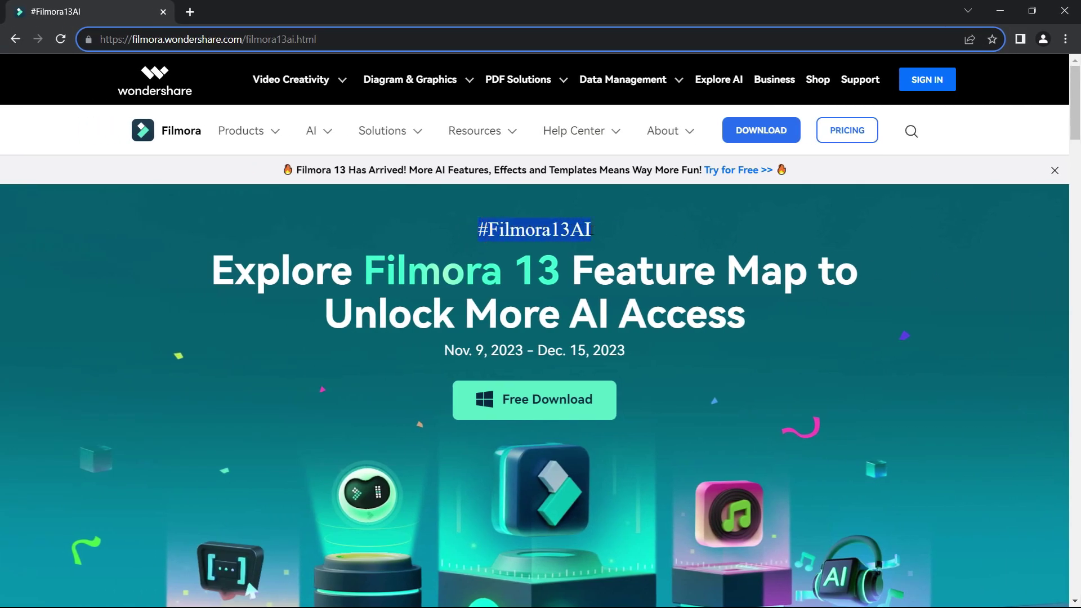
left_click(613, 233)
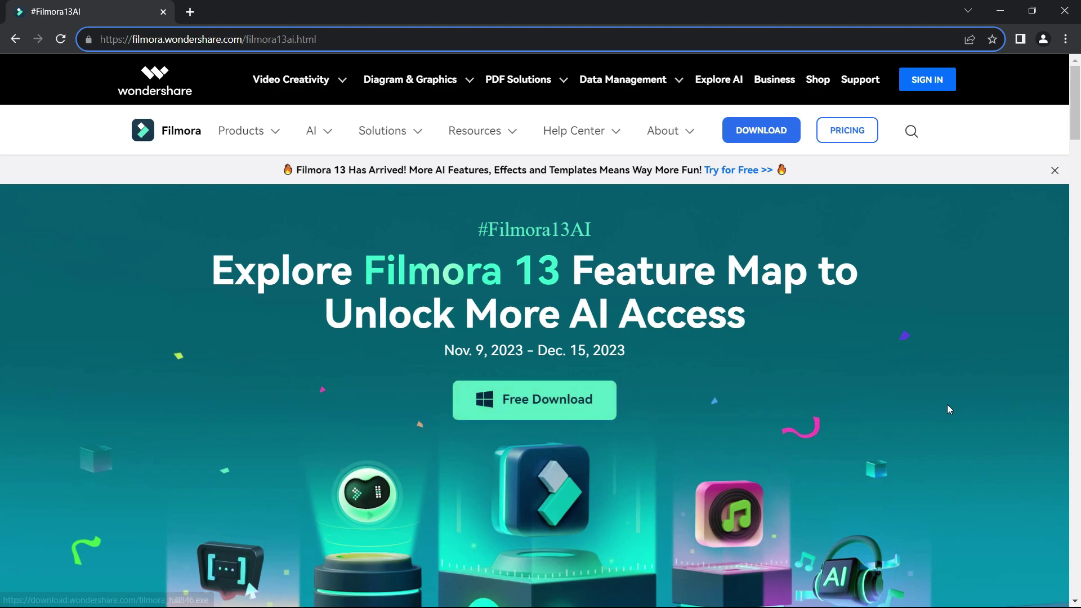
scroll(957, 410, "down", 2)
scroll(957, 410, "down", 2)
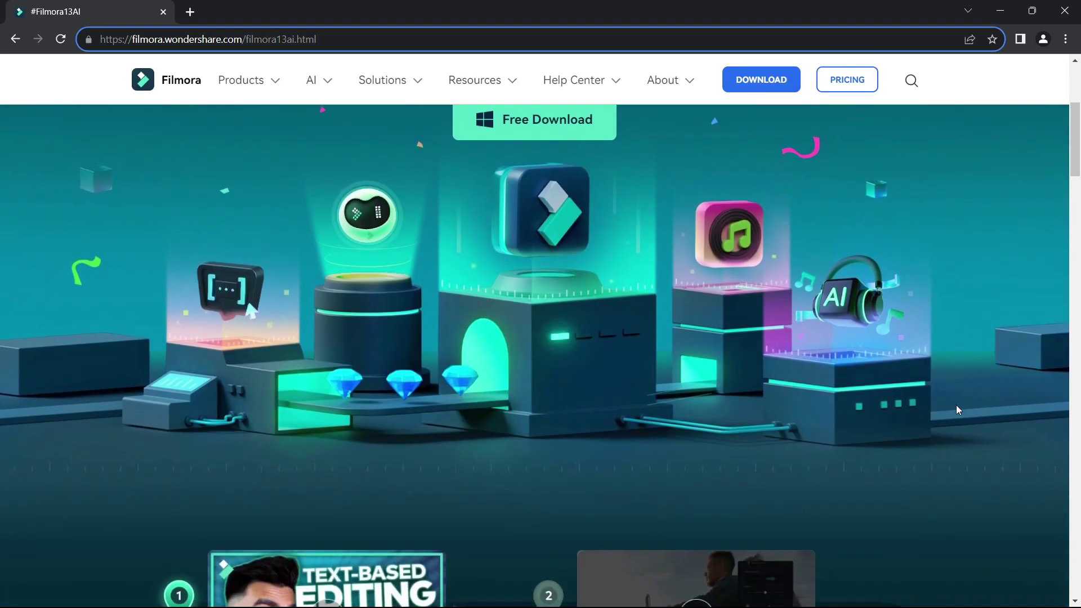
scroll(957, 409, "down", 2)
scroll(958, 410, "down", 2)
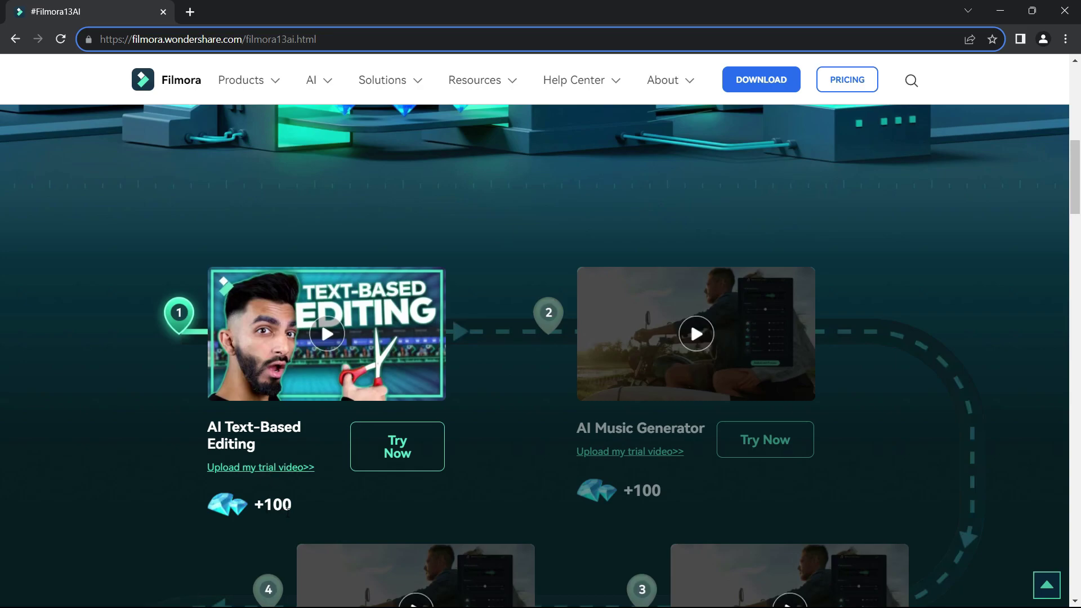
scroll(288, 515, "down", 2)
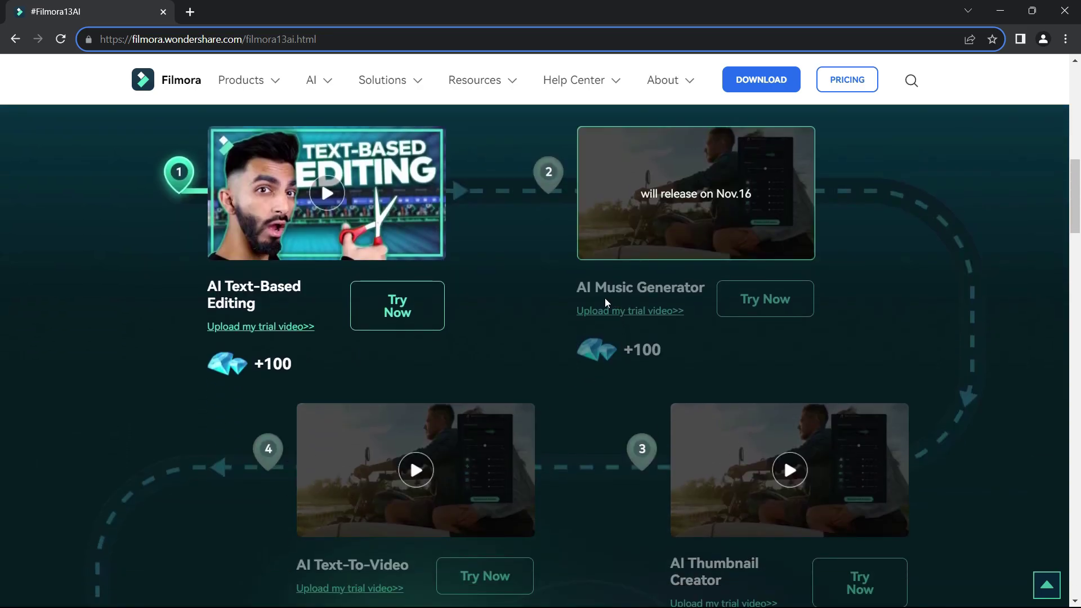
scroll(683, 296, "down", 2)
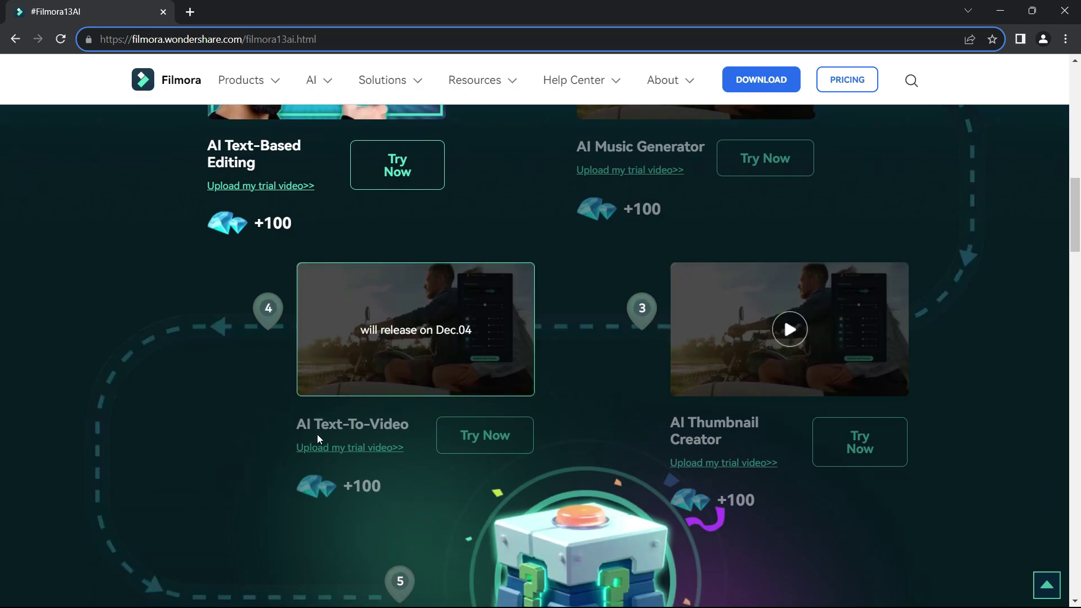
scroll(371, 434, "down", 4)
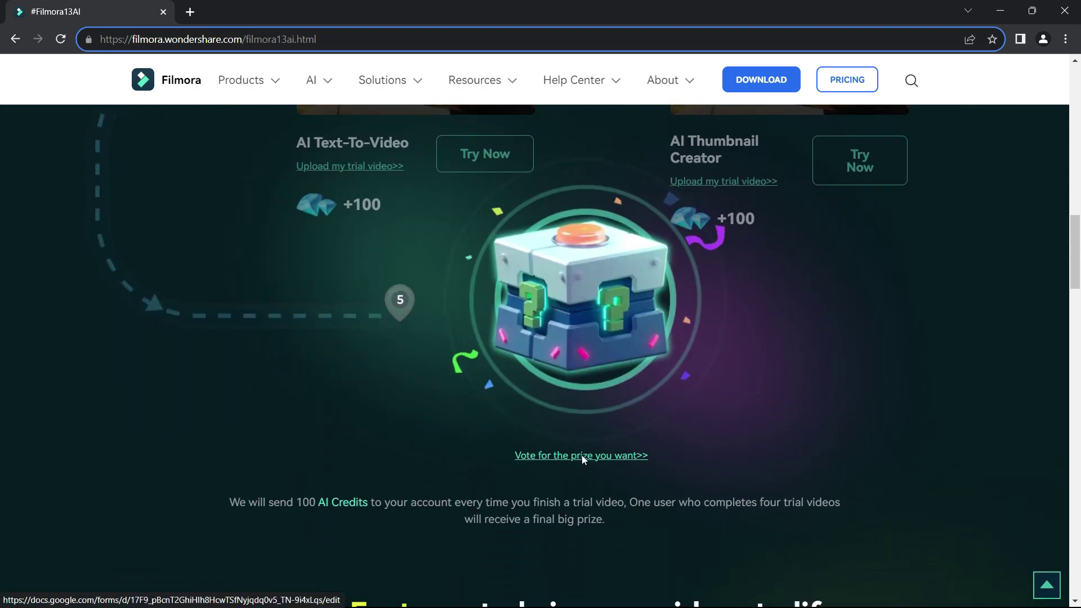
left_click(583, 455)
scroll(759, 328, "down", 3)
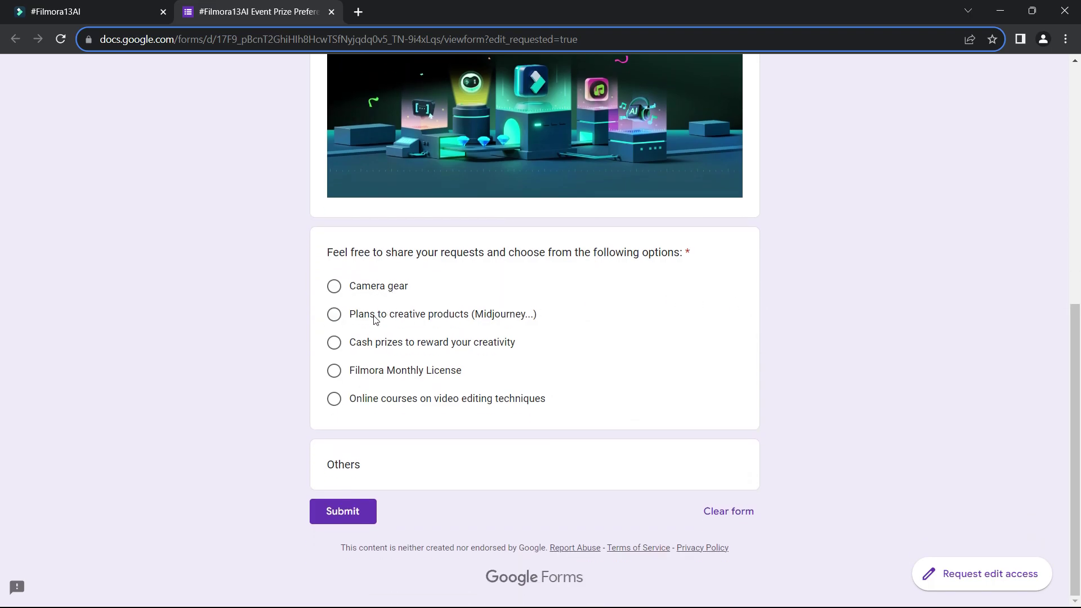
key("ctrl+Tab")
scroll(881, 464, "down", 3)
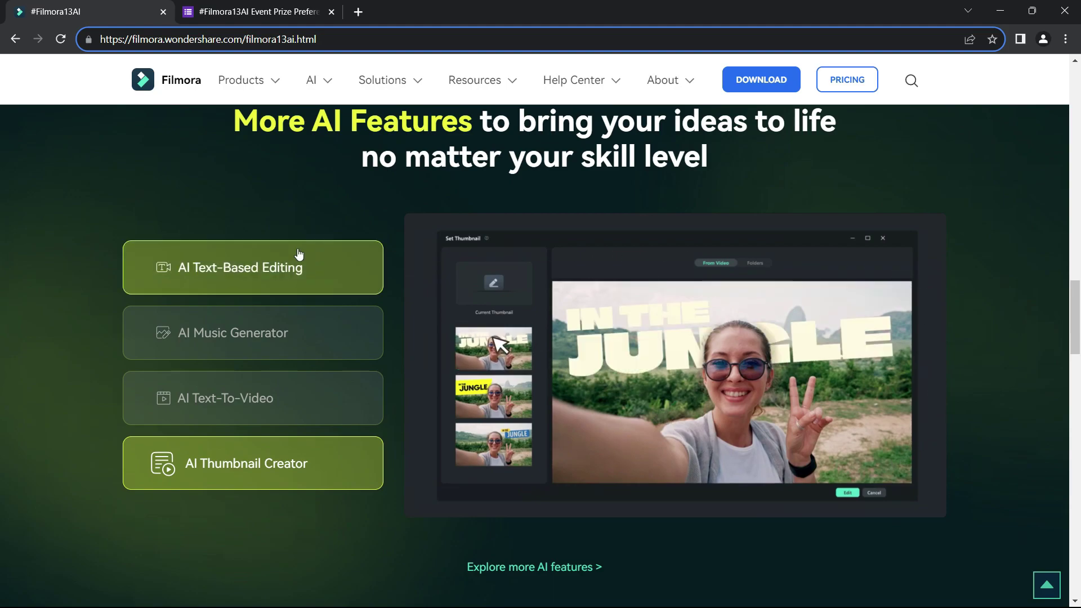
left_click(269, 268)
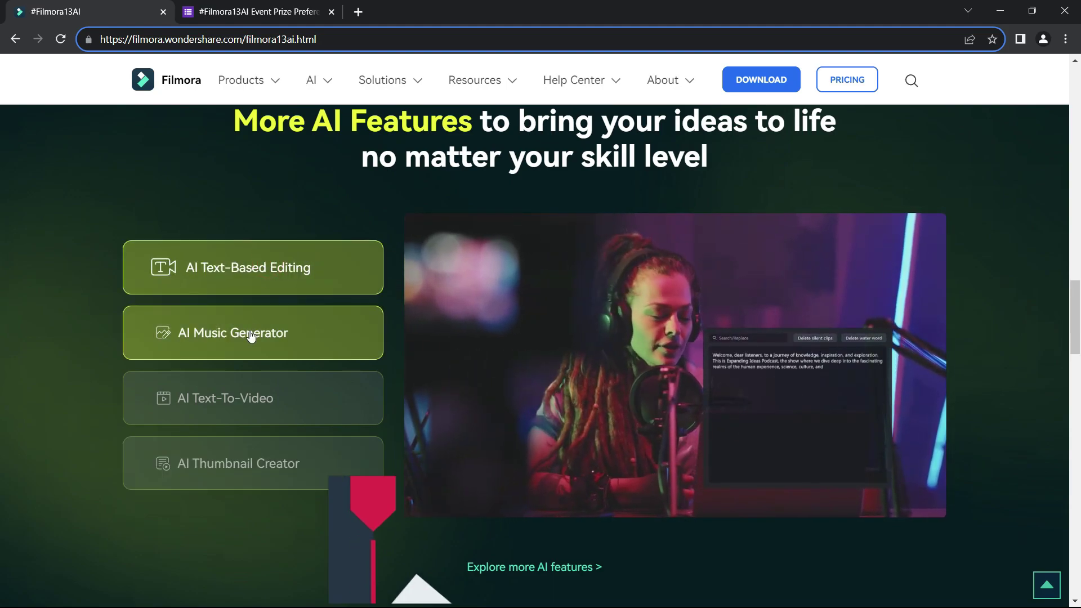
left_click(250, 332)
left_click(244, 398)
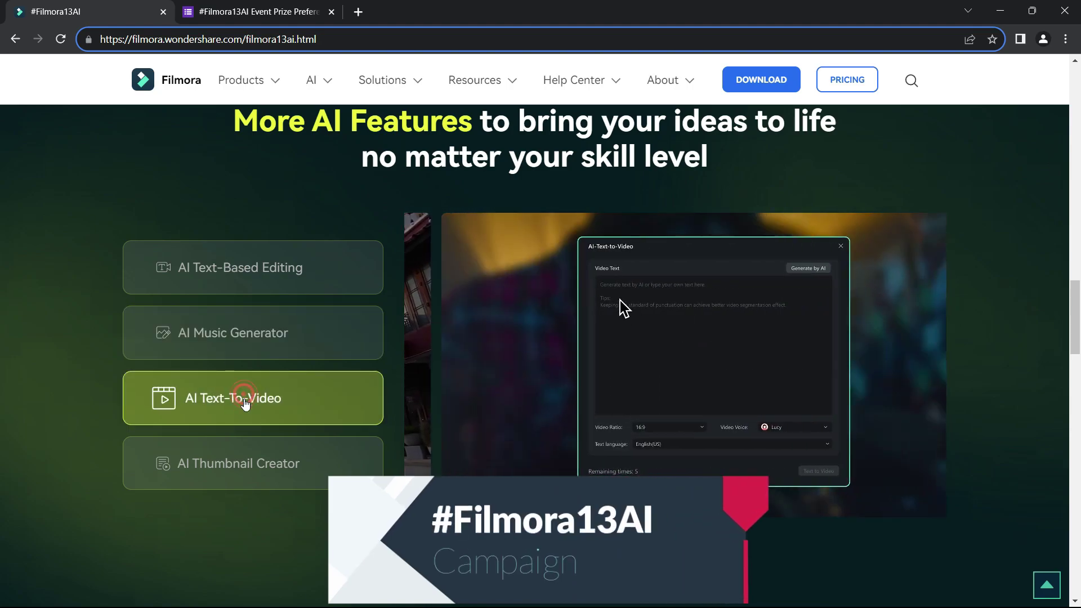
left_click(239, 465)
scroll(722, 547, "down", 2)
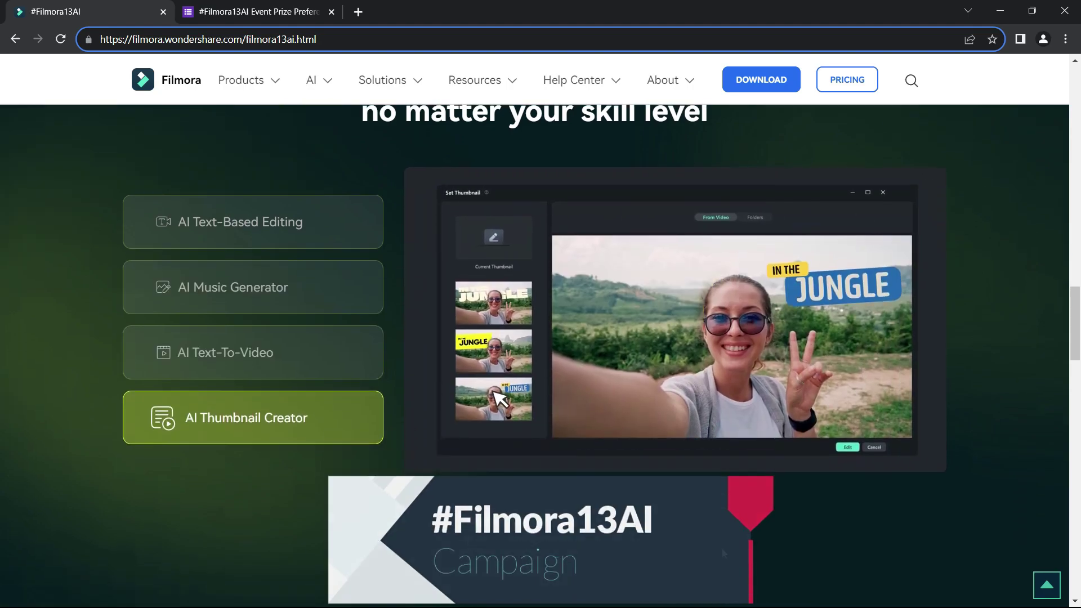
scroll(722, 547, "down", 6)
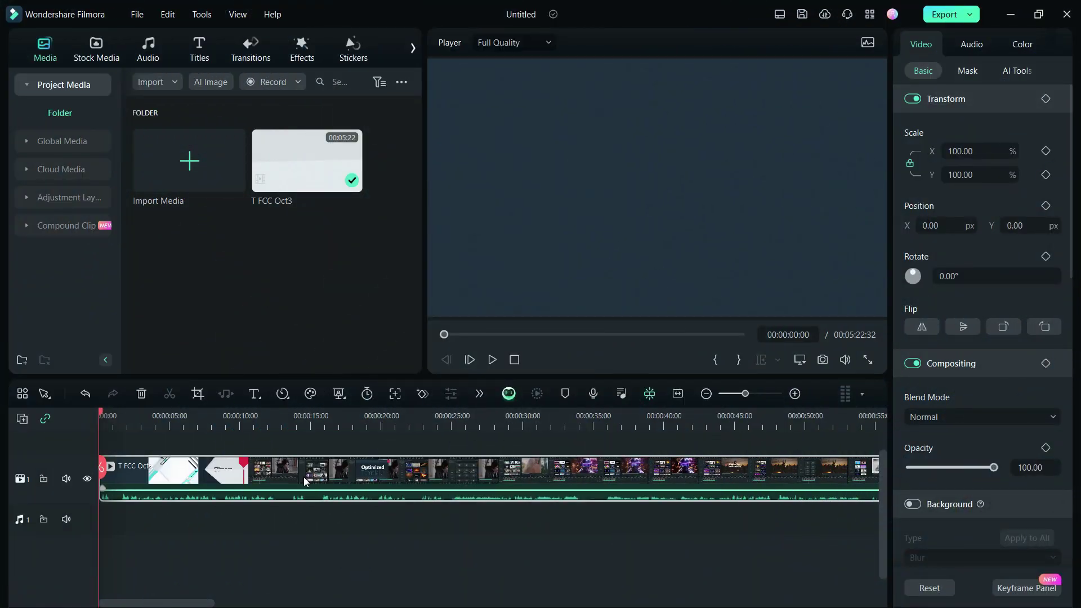
Step: Play the T FCC Oct3 clip, skip ahead, pause, and scrub to about 13 seconds
left_click(494, 360)
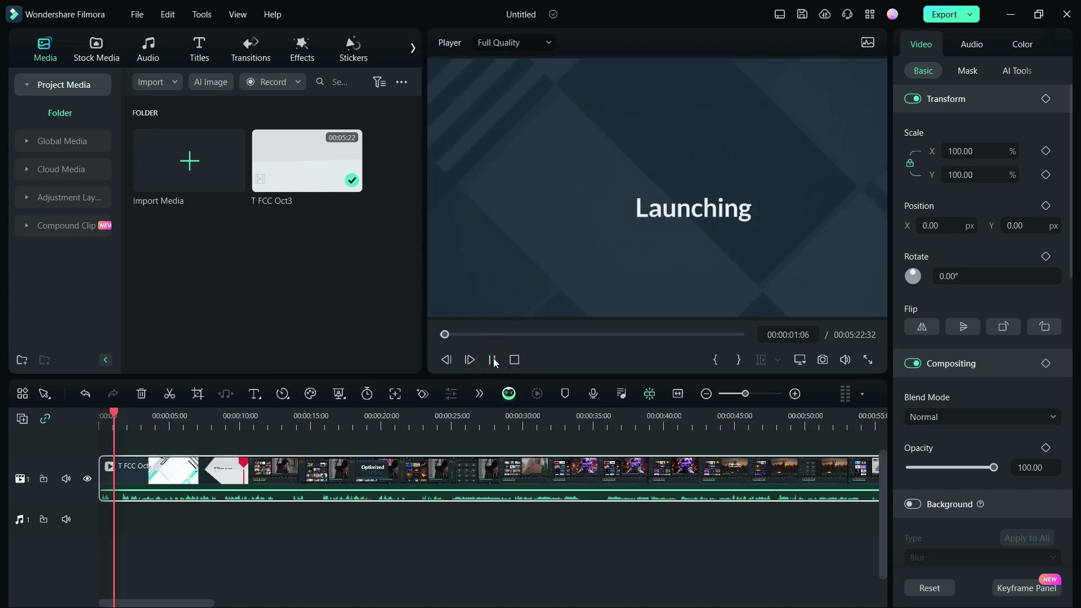
left_click(220, 421)
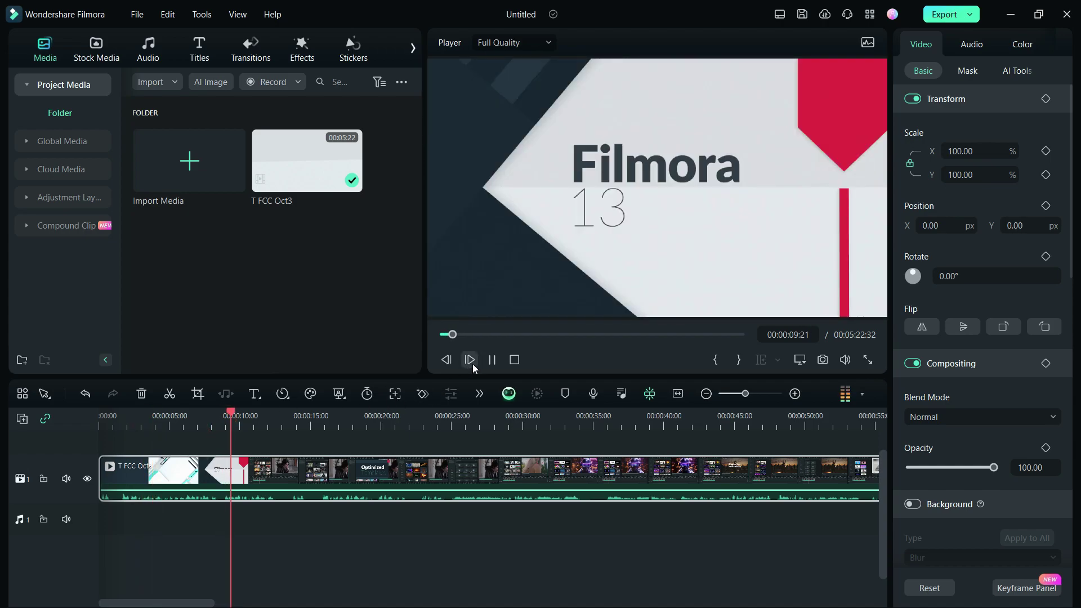
left_click(491, 360)
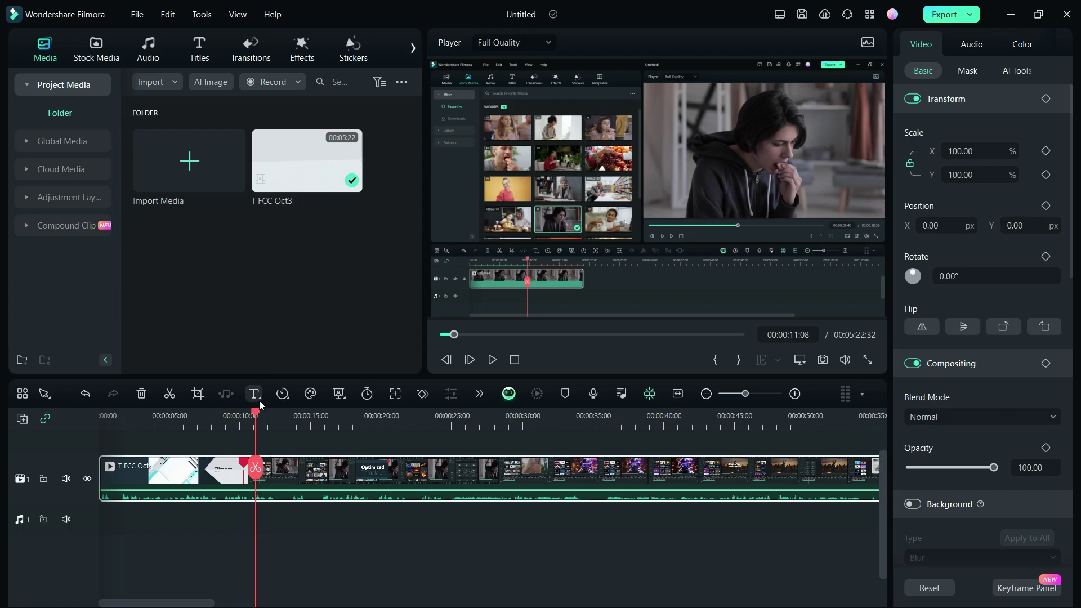
mouse_move(256, 414)
left_mouse_down()
mouse_move(521, 432)
mouse_move(287, 427)
left_mouse_up()
scroll(288, 473, "down", 2)
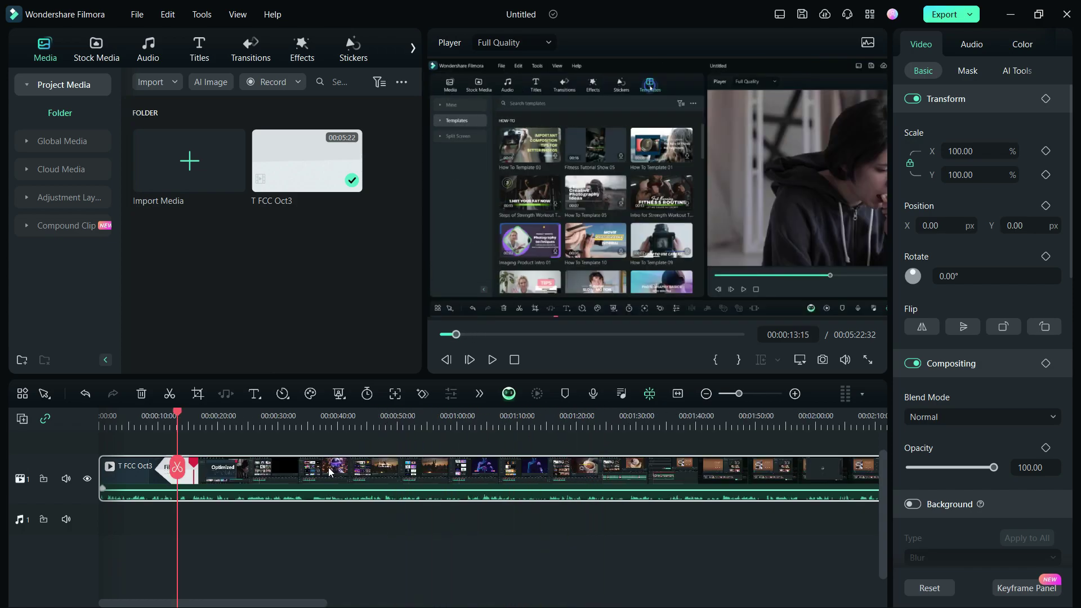
Step: Open AI Text Based Editing for the clip with English (US) as the transcription language
right_click(329, 477)
scroll(431, 486, "down", 3)
scroll(431, 486, "down", 3)
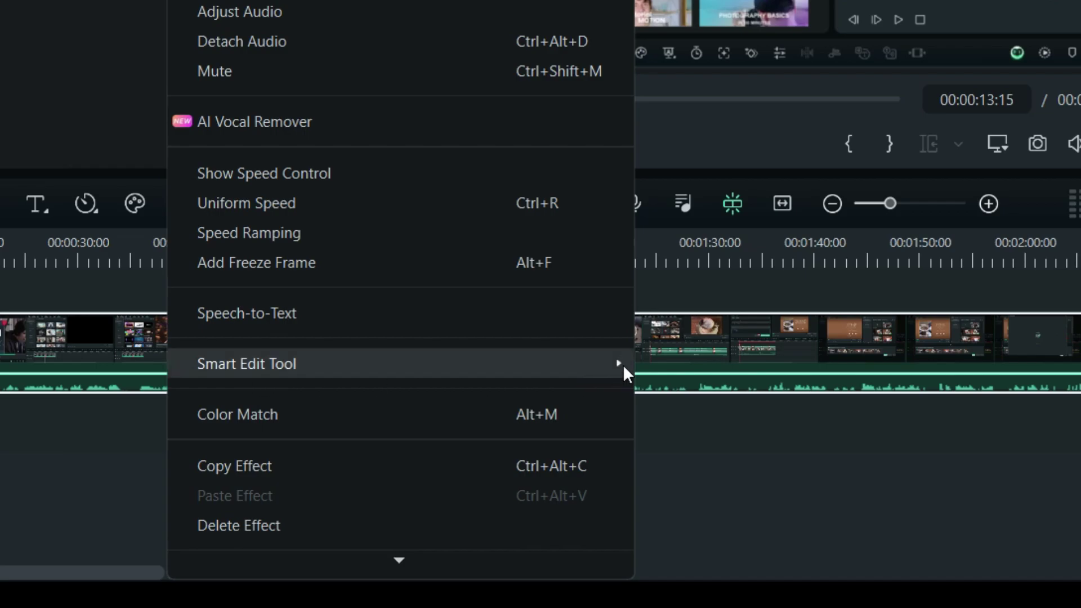
mouse_move(247, 363)
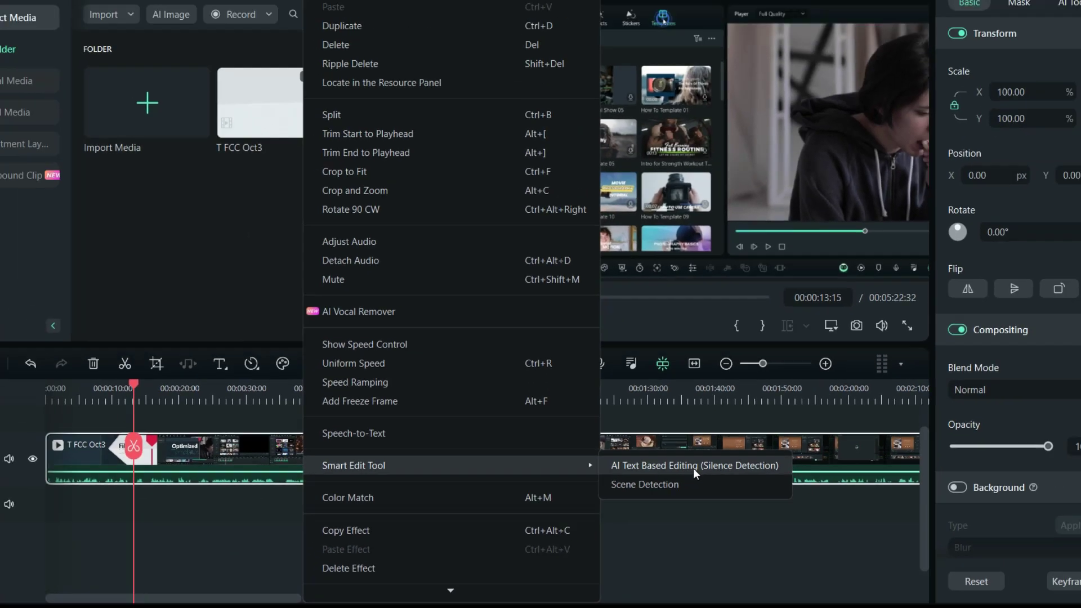
left_click(780, 367)
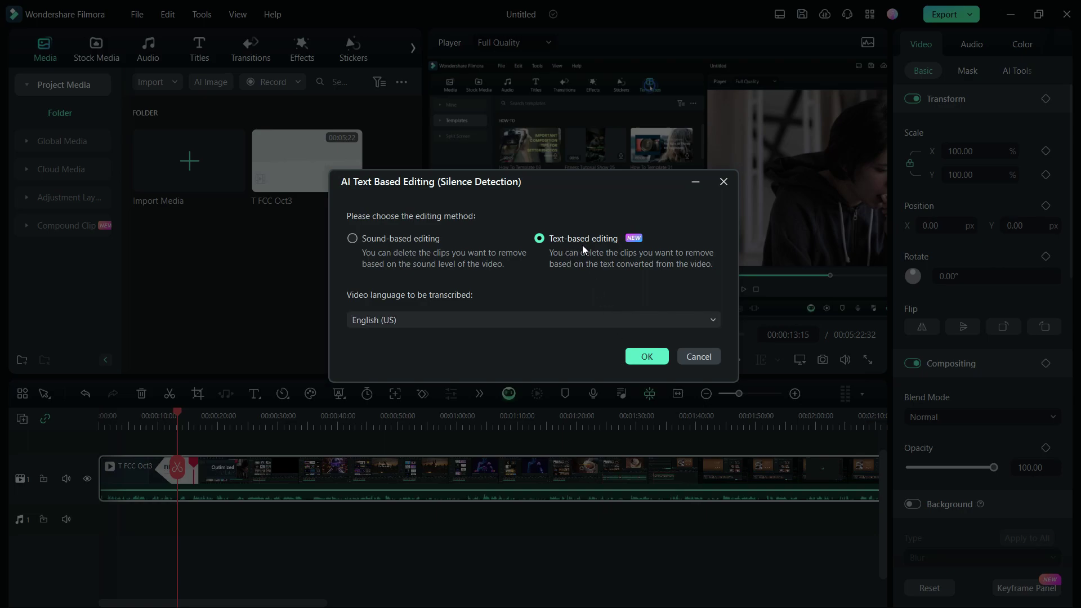
left_click(437, 320)
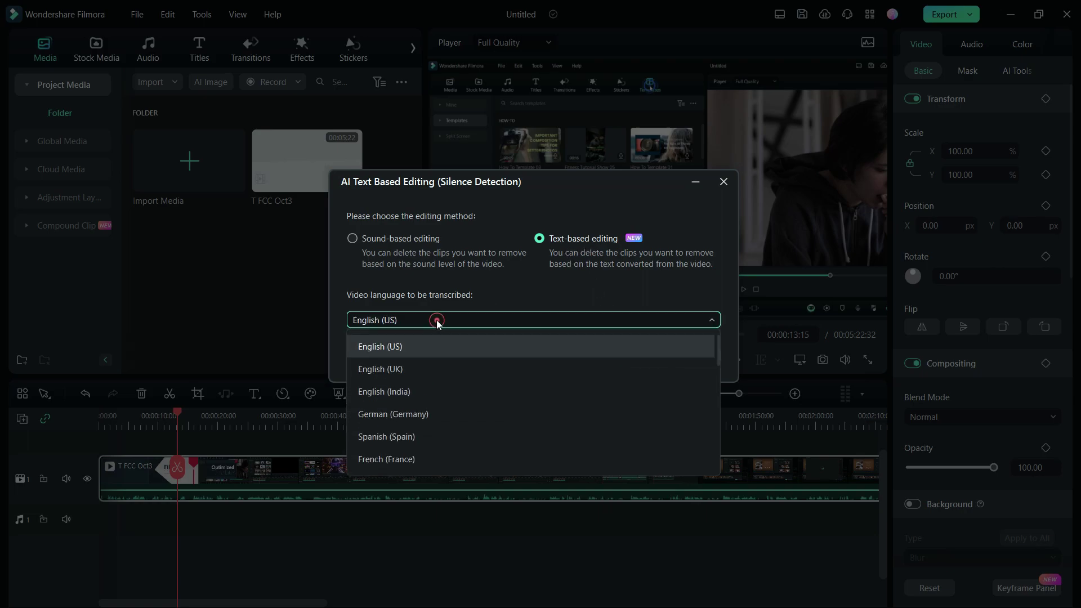
scroll(402, 362, "down", 1)
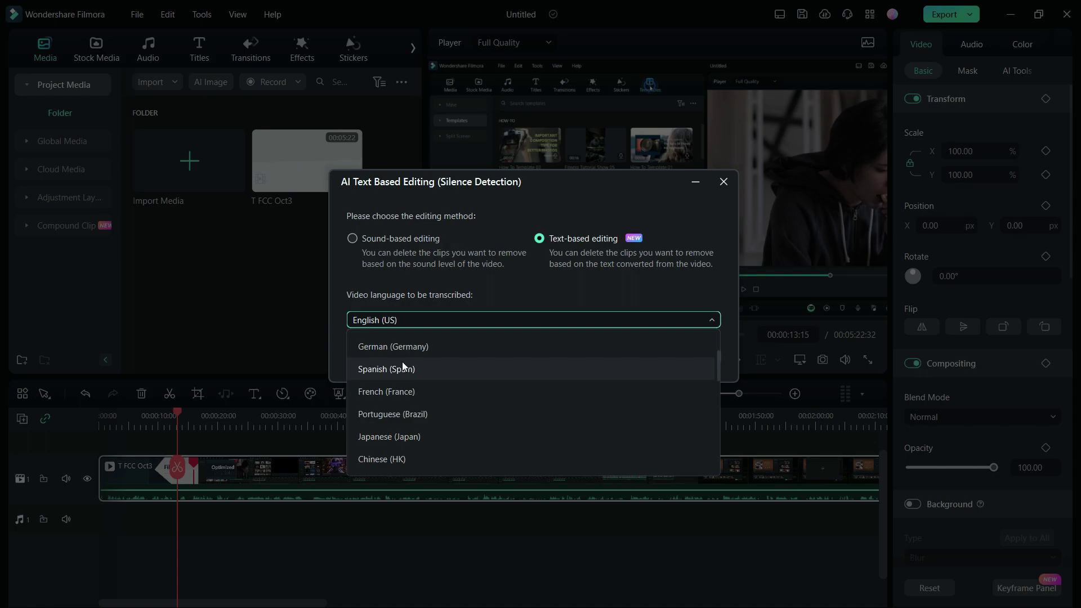
scroll(402, 362, "down", 1)
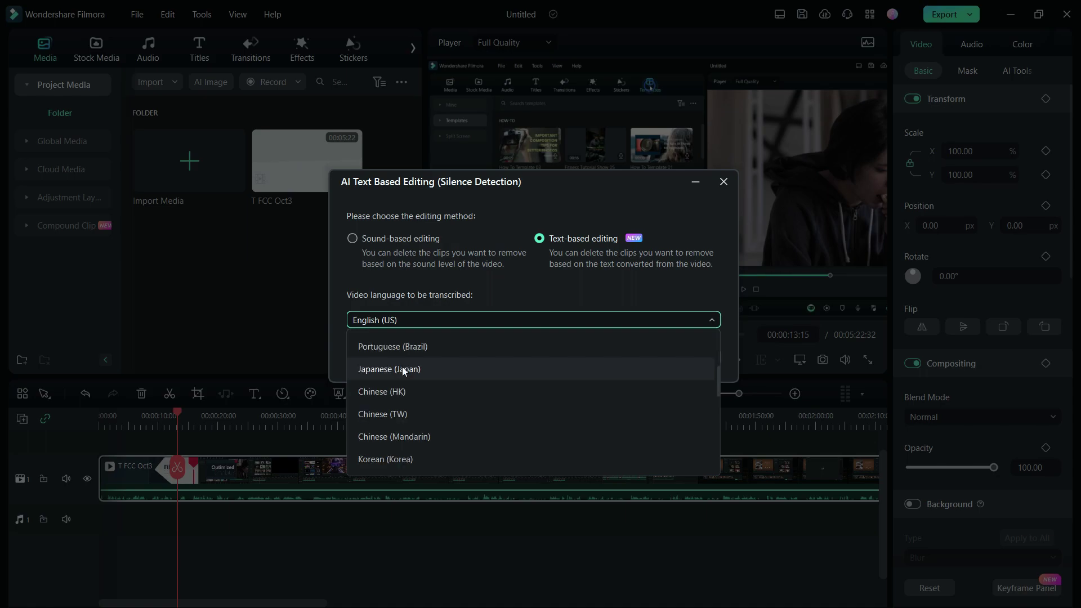
scroll(402, 367, "down", 1)
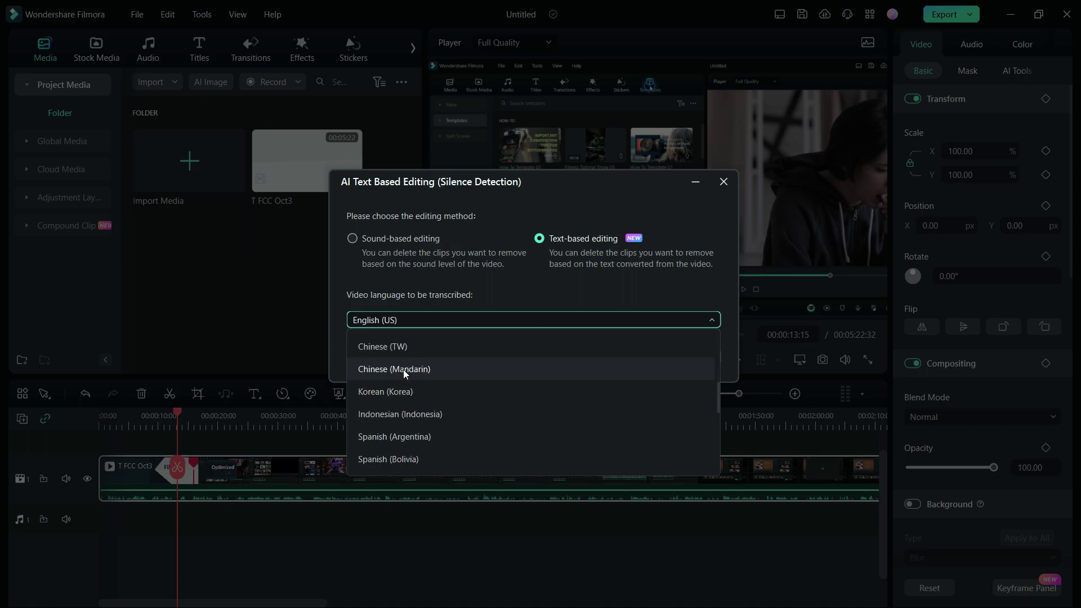
scroll(403, 369, "down", 1)
scroll(404, 370, "down", 1)
scroll(402, 370, "down", 1)
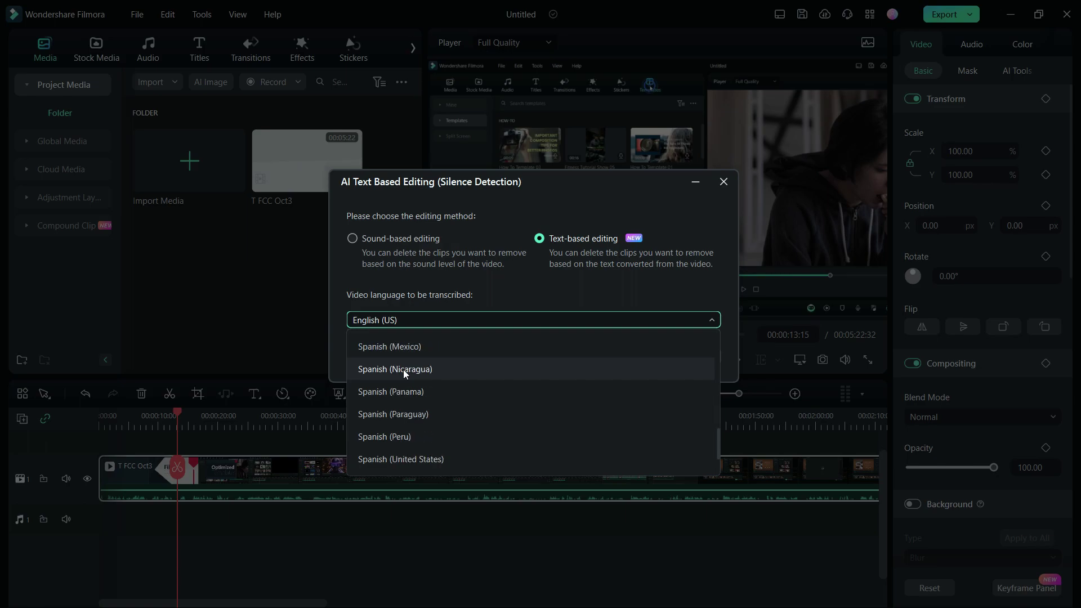
left_click(499, 299)
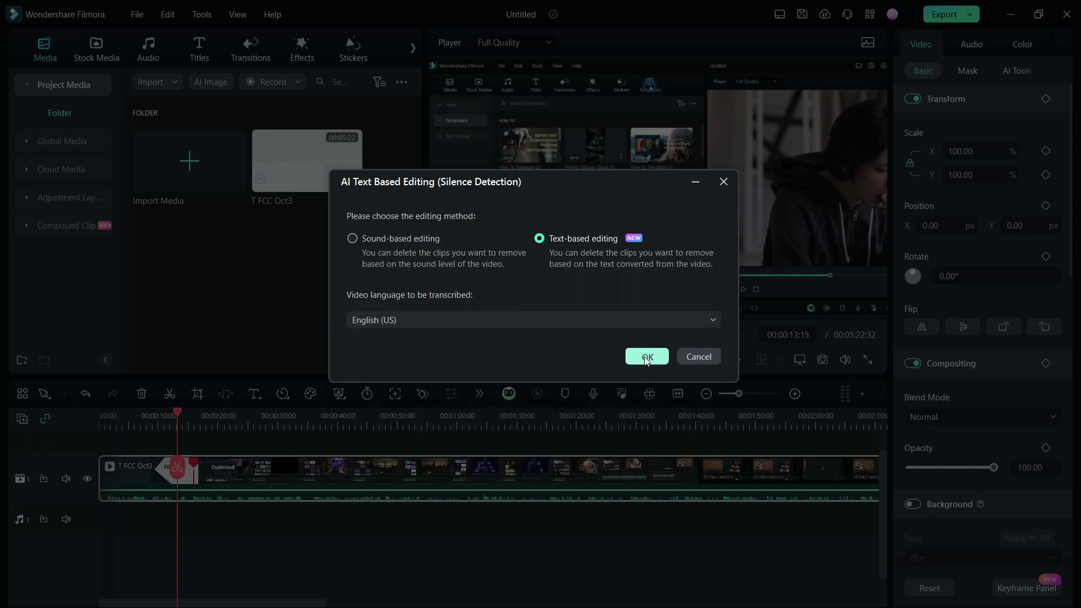
Step: Transcribe the clip, play it, and jump to the 'Multiverse?' gap and 'I show you more'
left_click(647, 359)
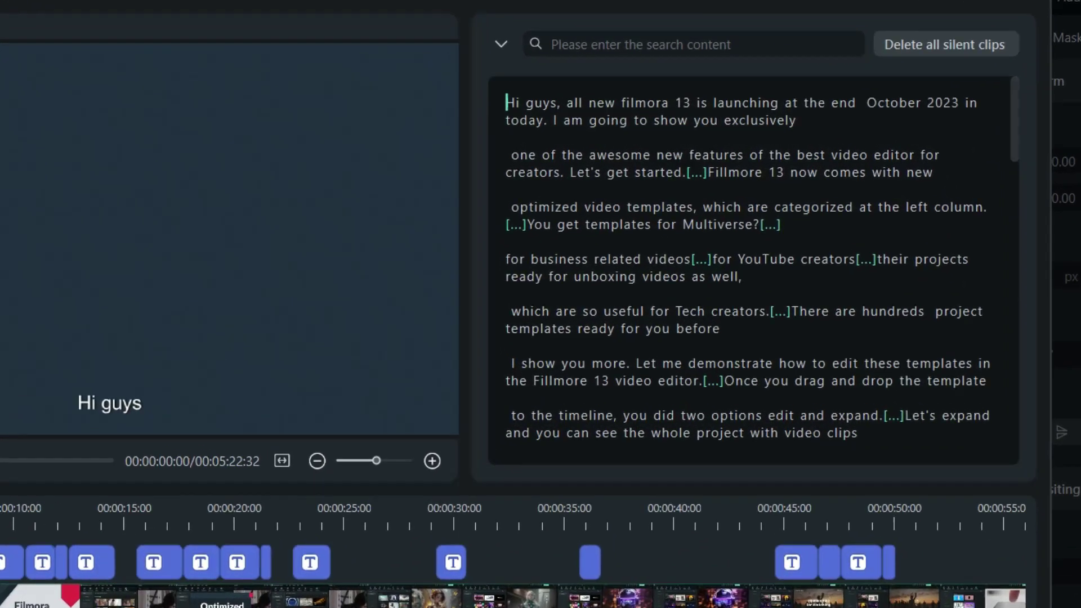
left_click(183, 343)
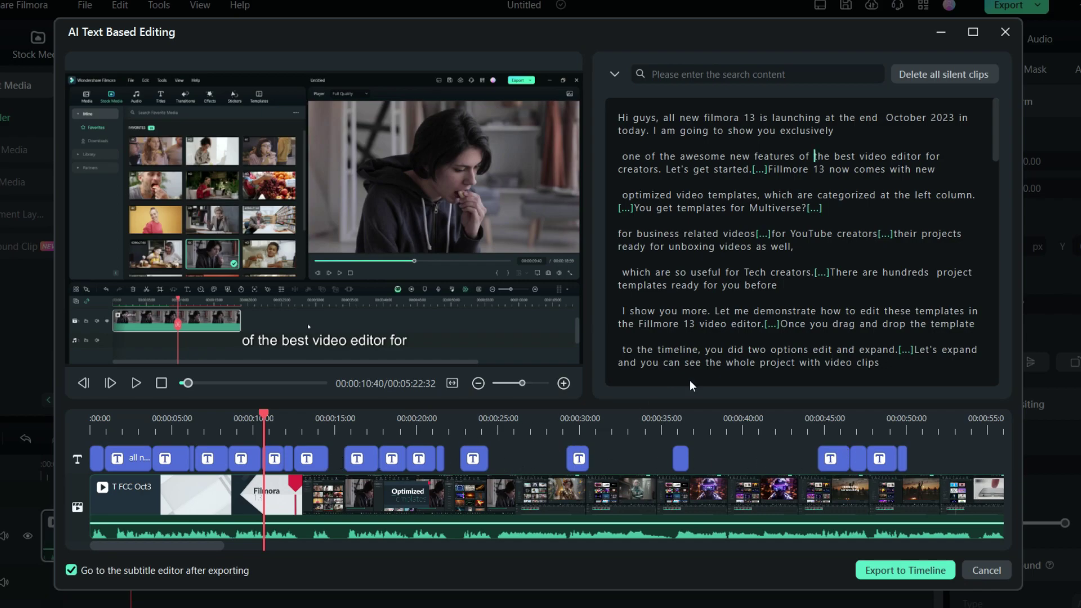
left_click(816, 208)
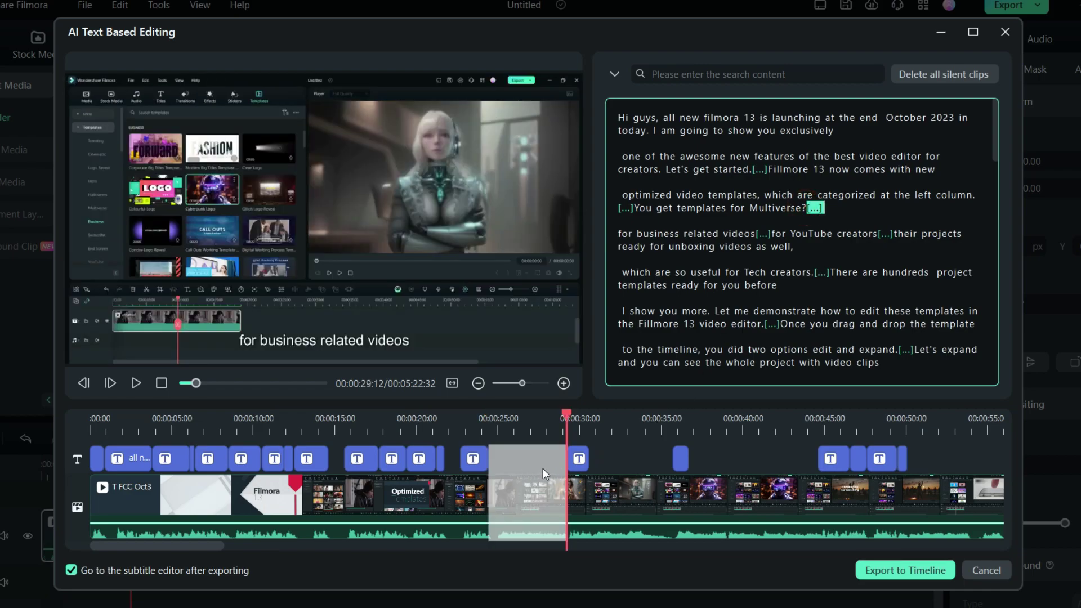
left_click(625, 310)
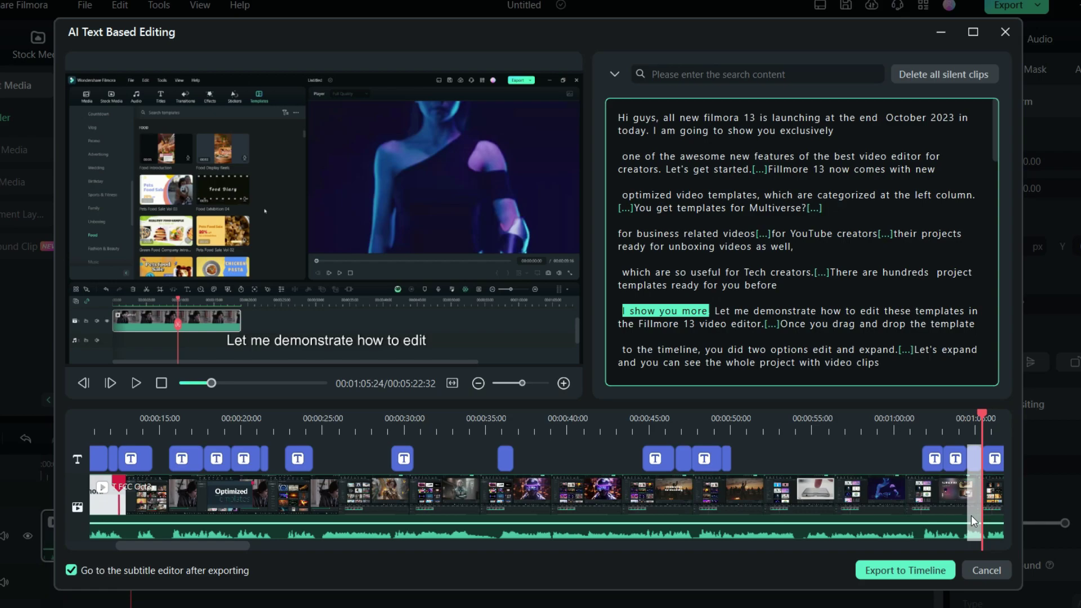
scroll(770, 427, "down", 5)
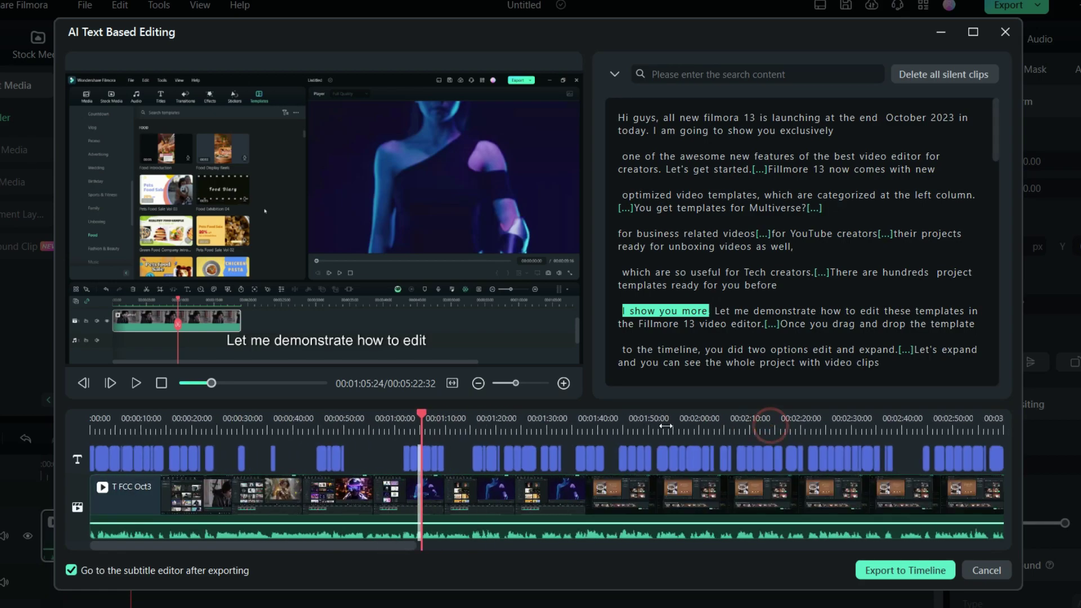
Step: Delete the transcript passage about the media library near 01:56
left_click(682, 418)
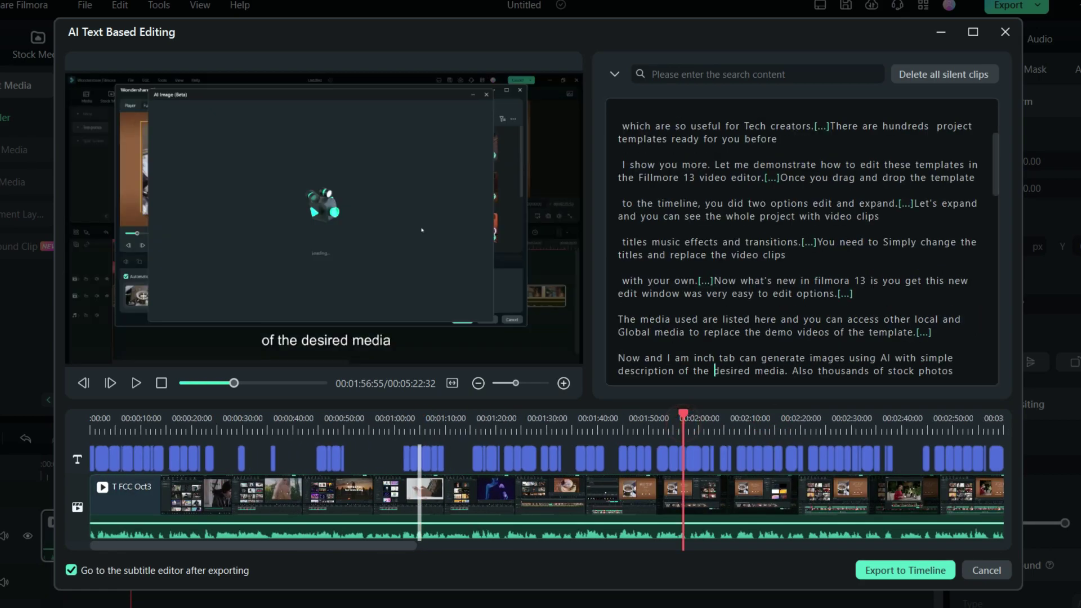
left_click_drag(619, 319, 951, 372)
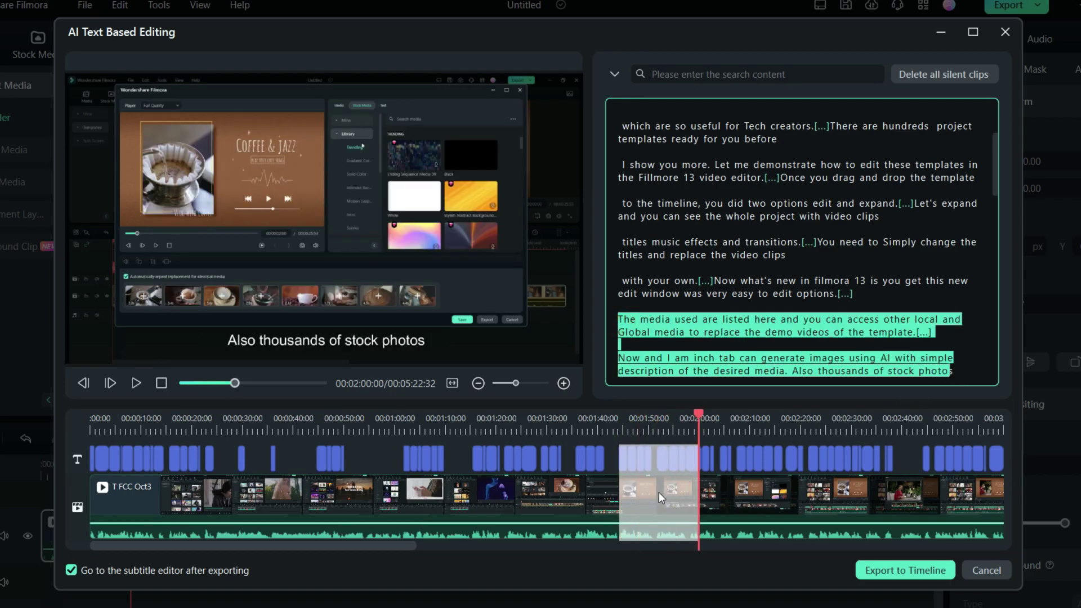
right_click(751, 330)
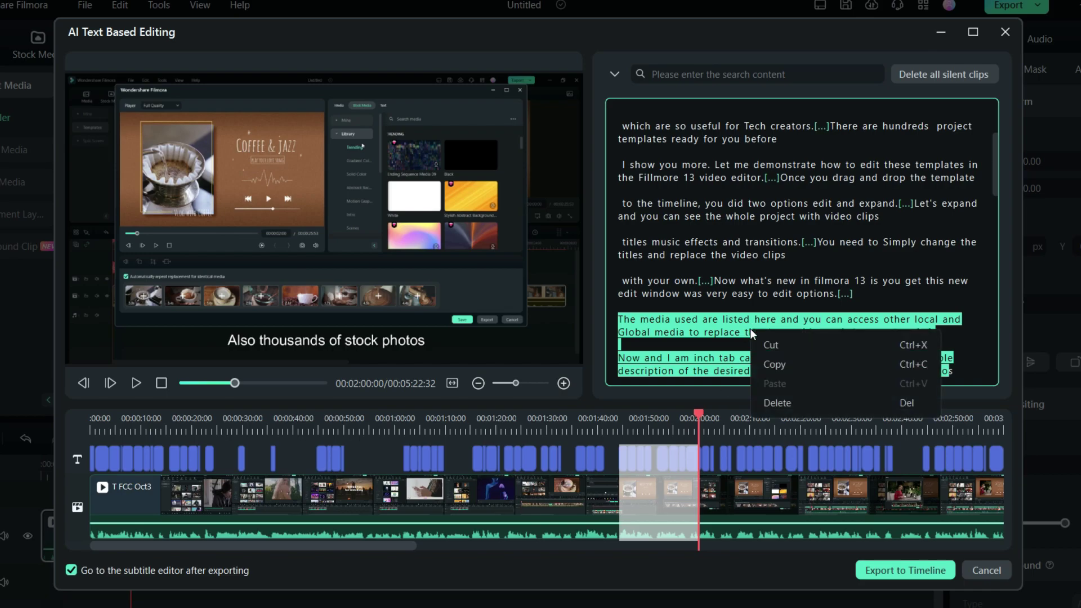
left_click(773, 401)
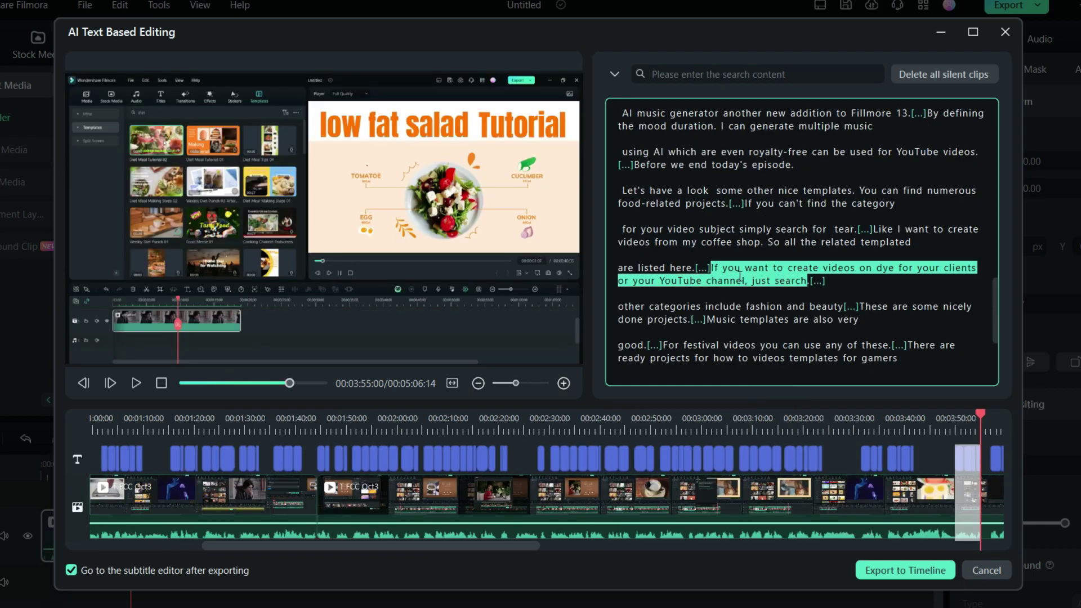
Step: Move the sentence about creating videos for clients after 'edit options' and preview the result
right_click(739, 277)
left_click(750, 289)
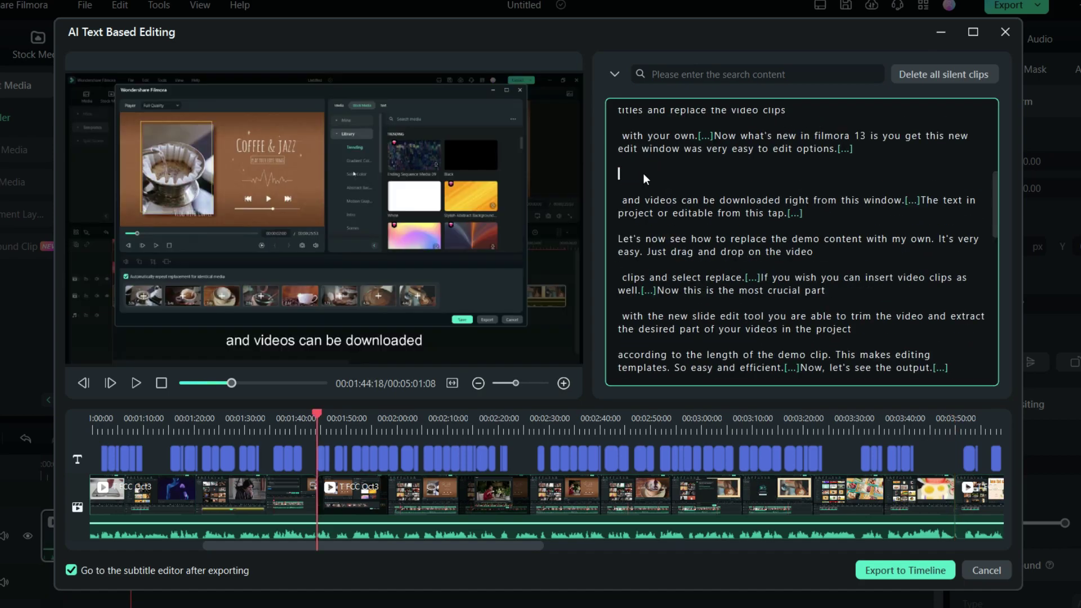
right_click(645, 176)
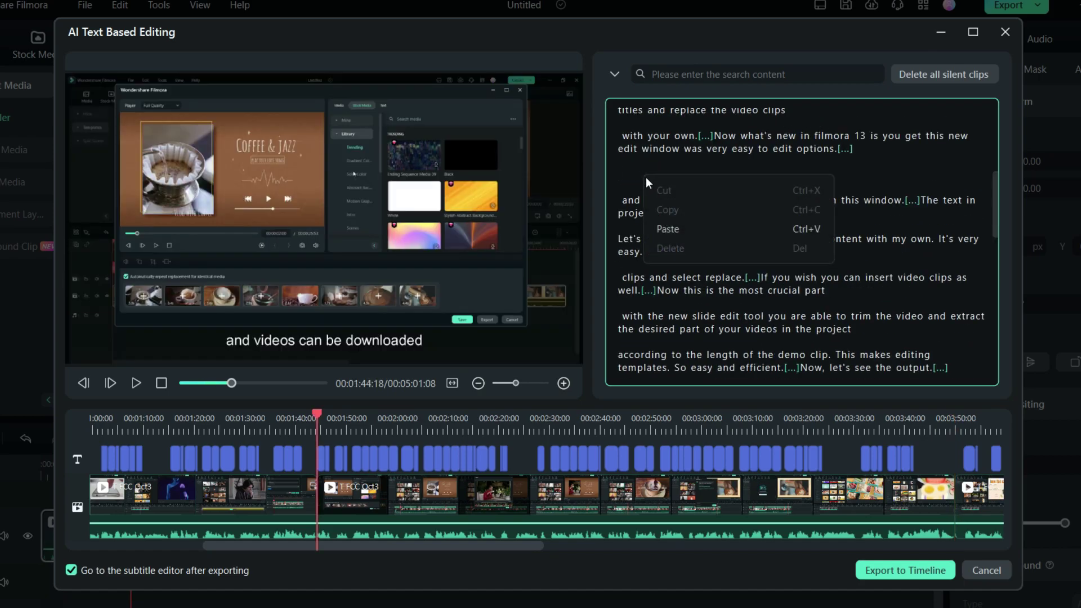
left_click(661, 231)
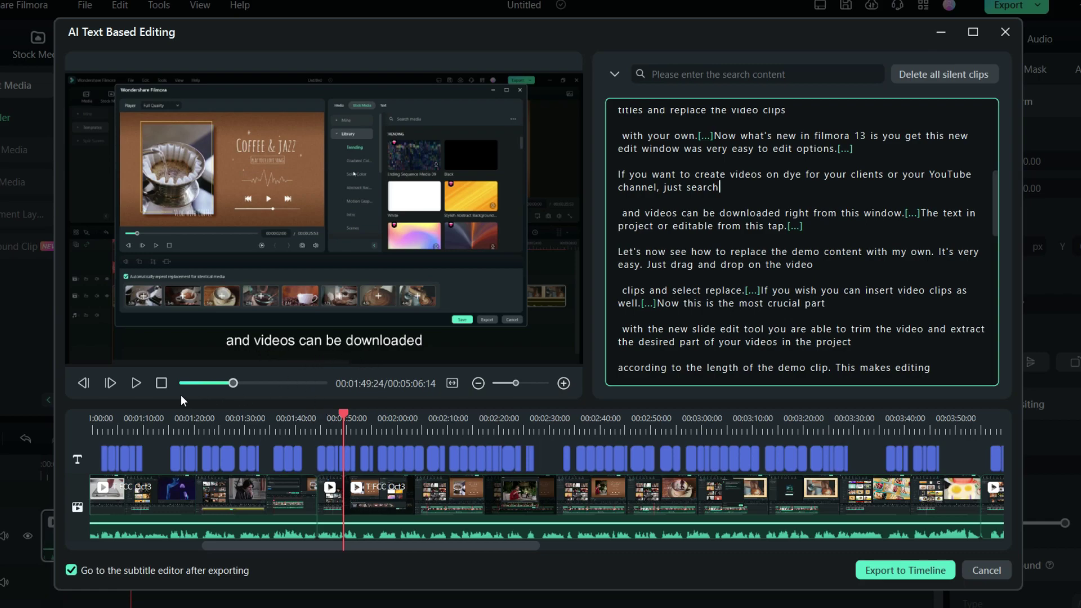
left_click(137, 384)
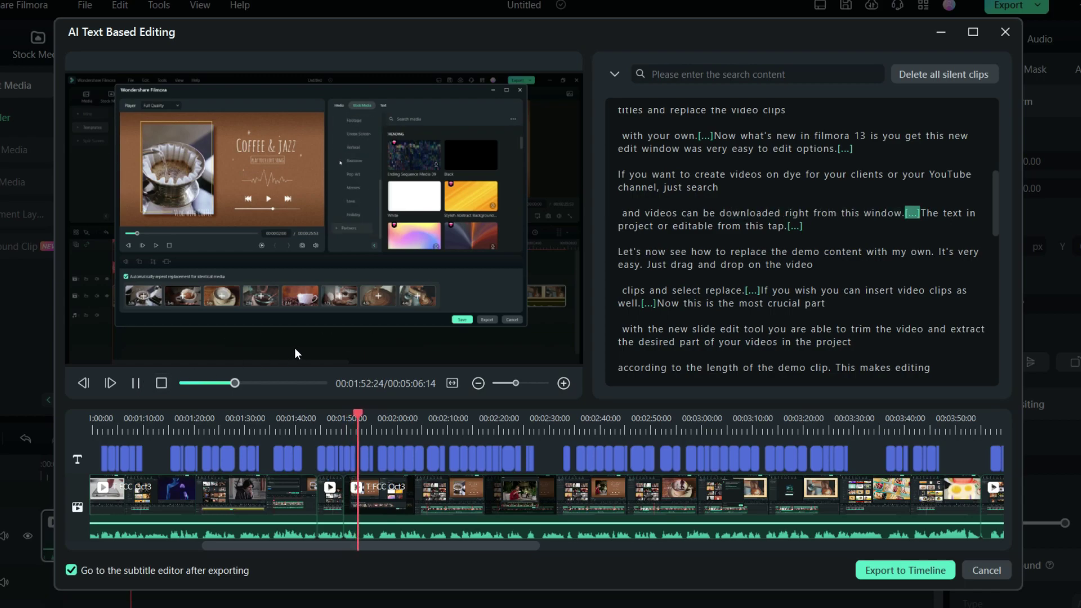
left_click(137, 384)
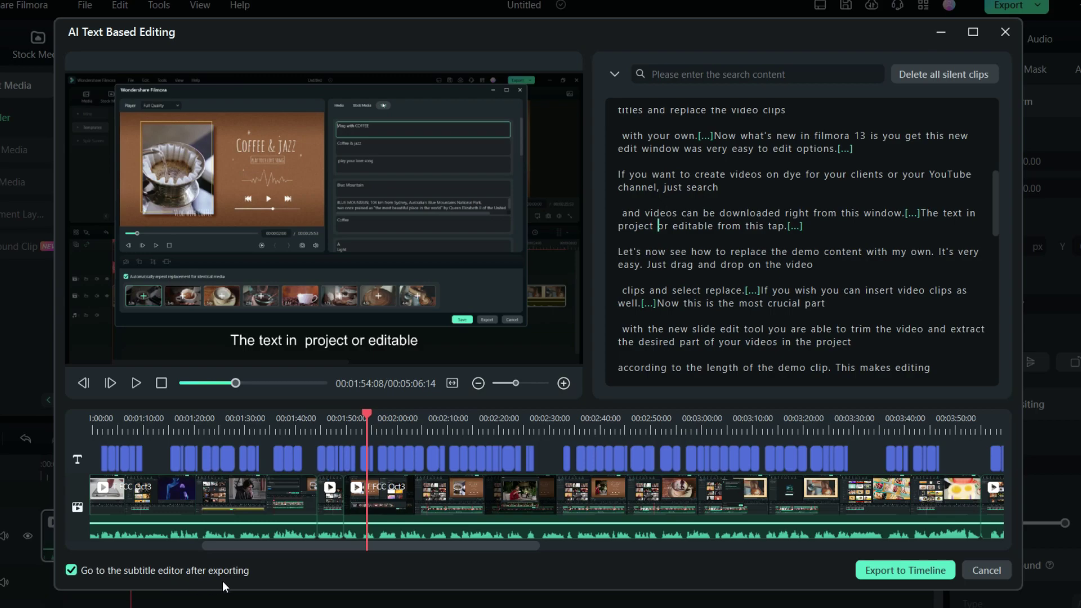
Step: Copy the 'and videos can be downloaded' passage and paste it after 'output.'
left_click_drag(655, 302, 621, 212)
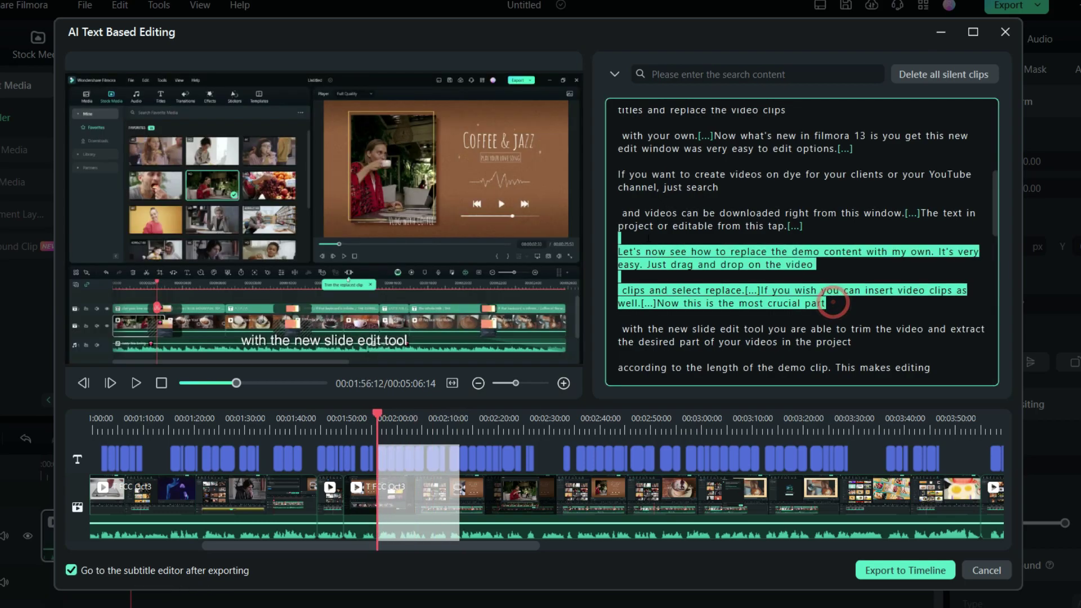
right_click(655, 221)
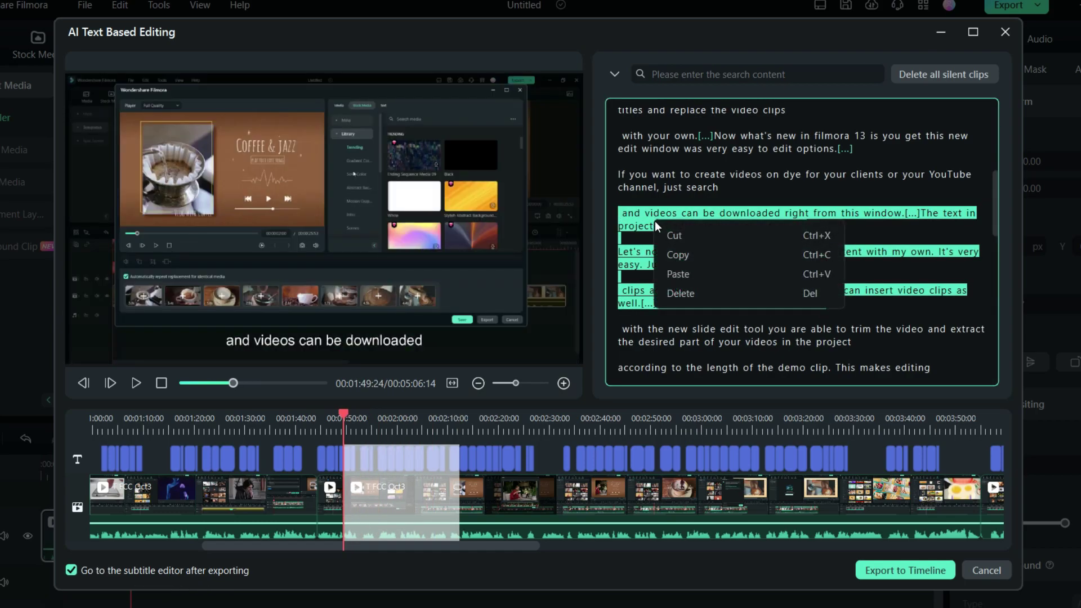
left_click(674, 252)
scroll(619, 342, "down", 1)
left_click(619, 342)
right_click(619, 341)
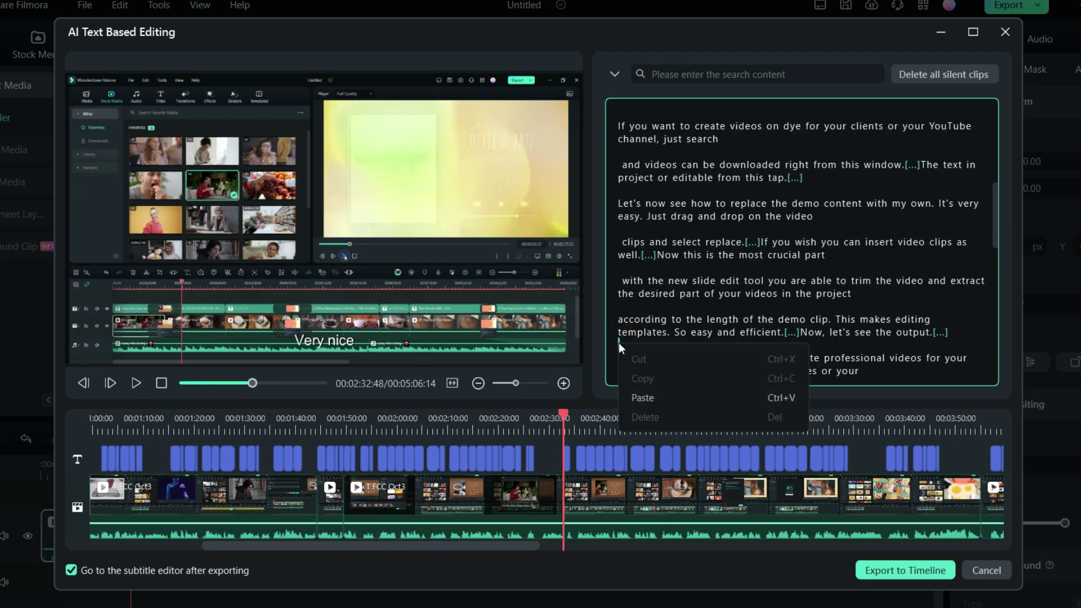
left_click(644, 395)
left_click(807, 294)
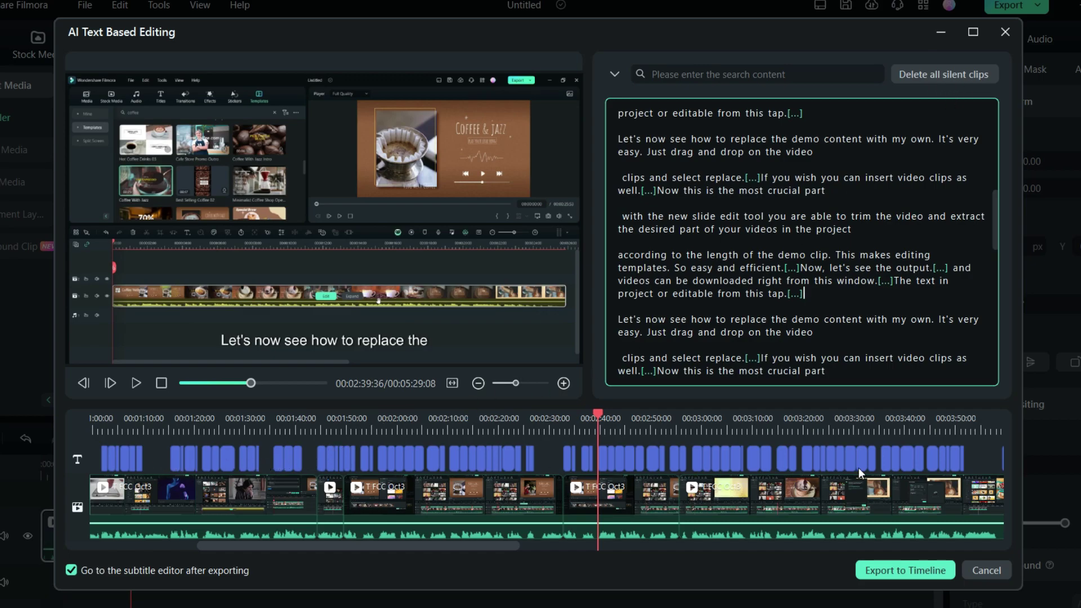
Step: Remove each 'filmora' match and all silent gaps, then export the 3:49 rough cut
left_click(756, 73)
type("fi")
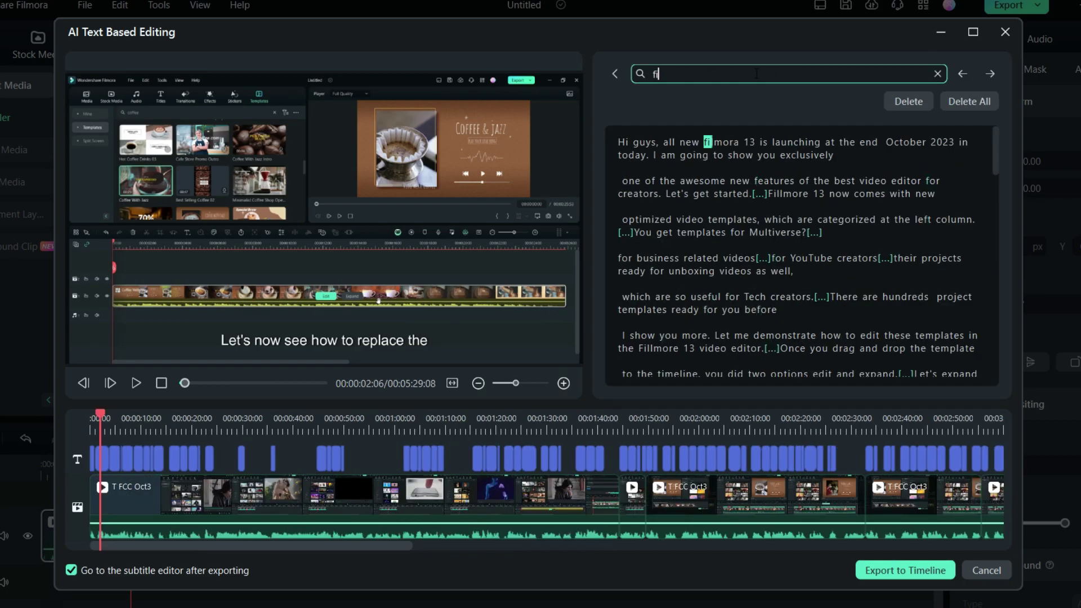
type("lmora")
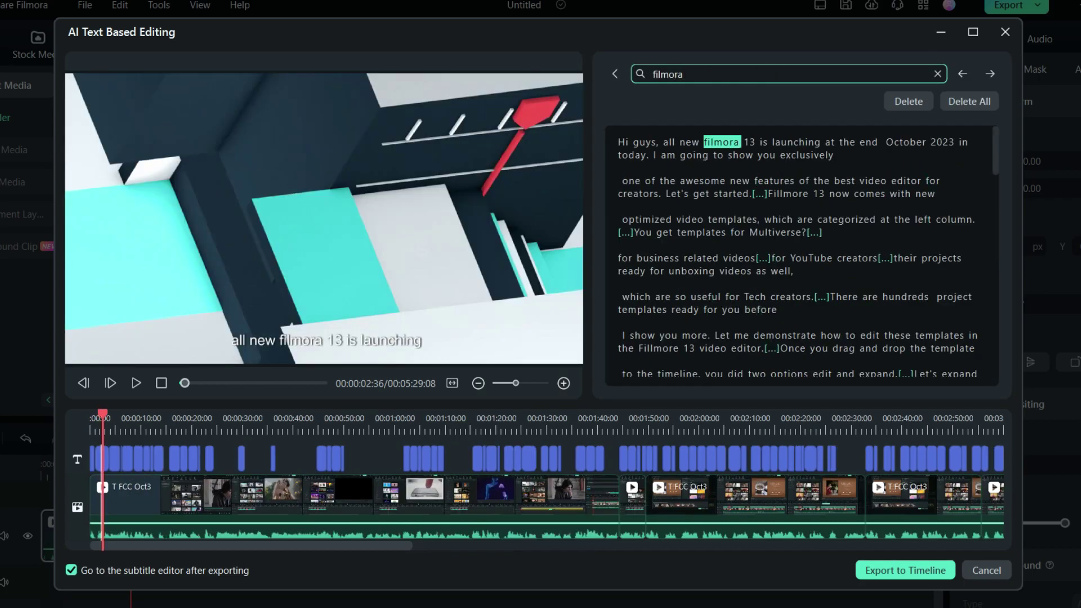
key("Return")
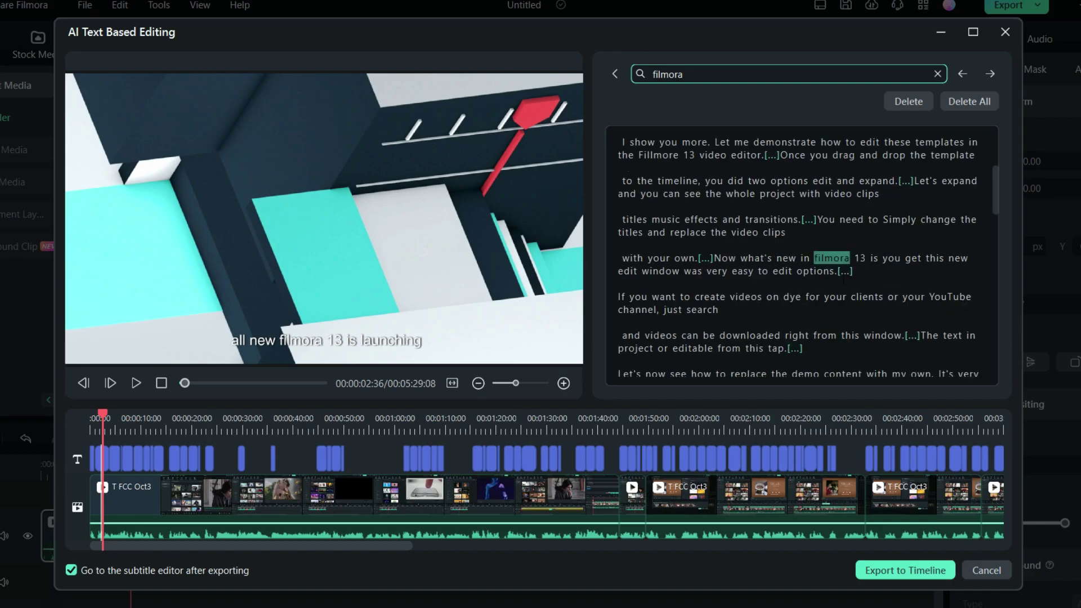
key("Return")
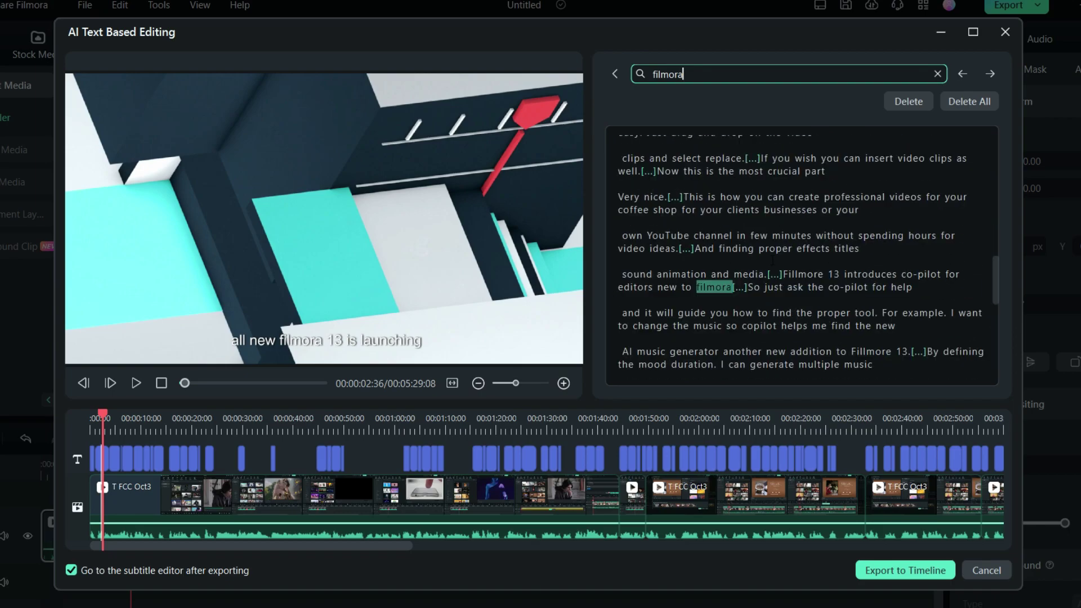
key("Return")
left_click(955, 103)
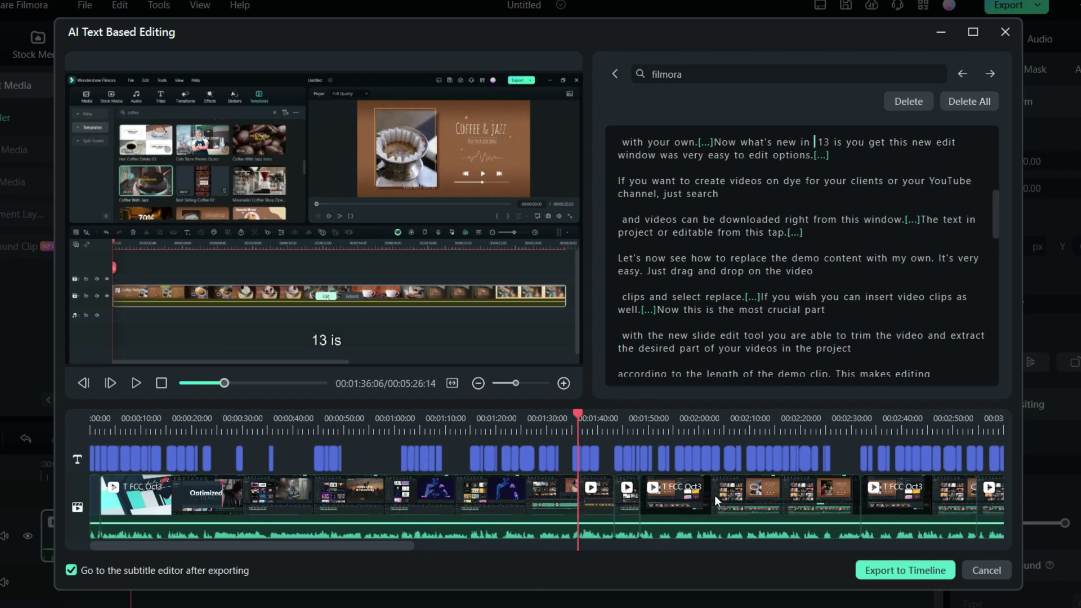
scroll(805, 254, "down", 1)
scroll(806, 253, "down", 3)
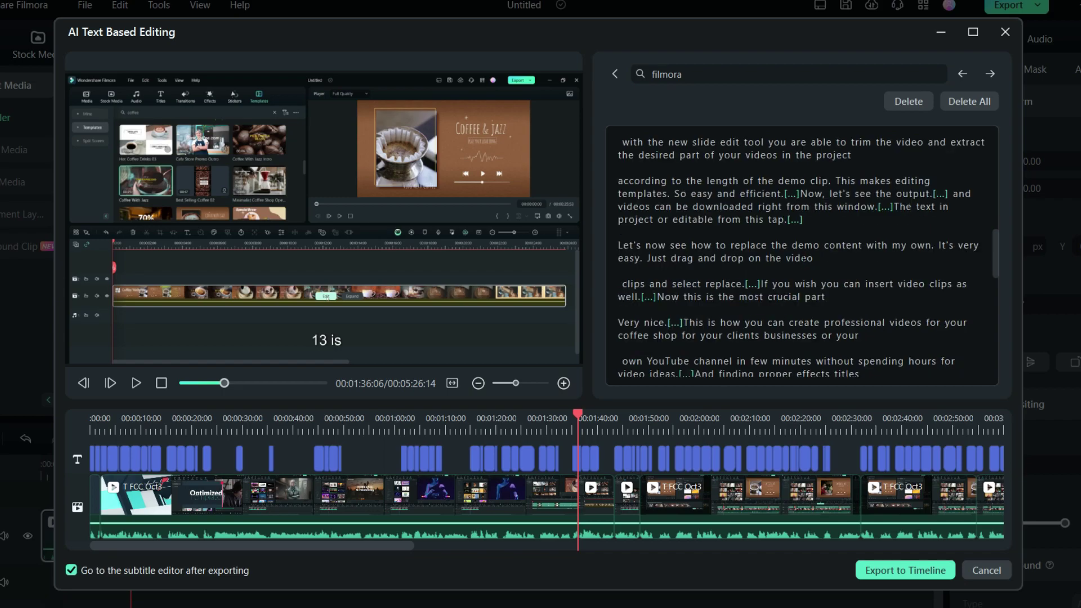
scroll(805, 253, "up", 3)
scroll(805, 254, "up", 3)
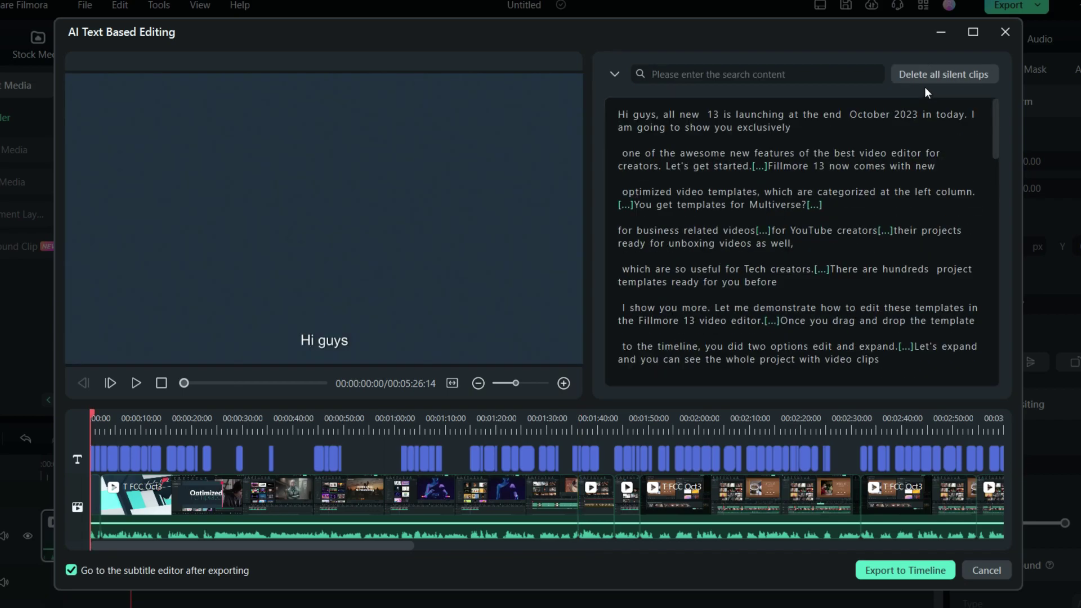
left_click(947, 75)
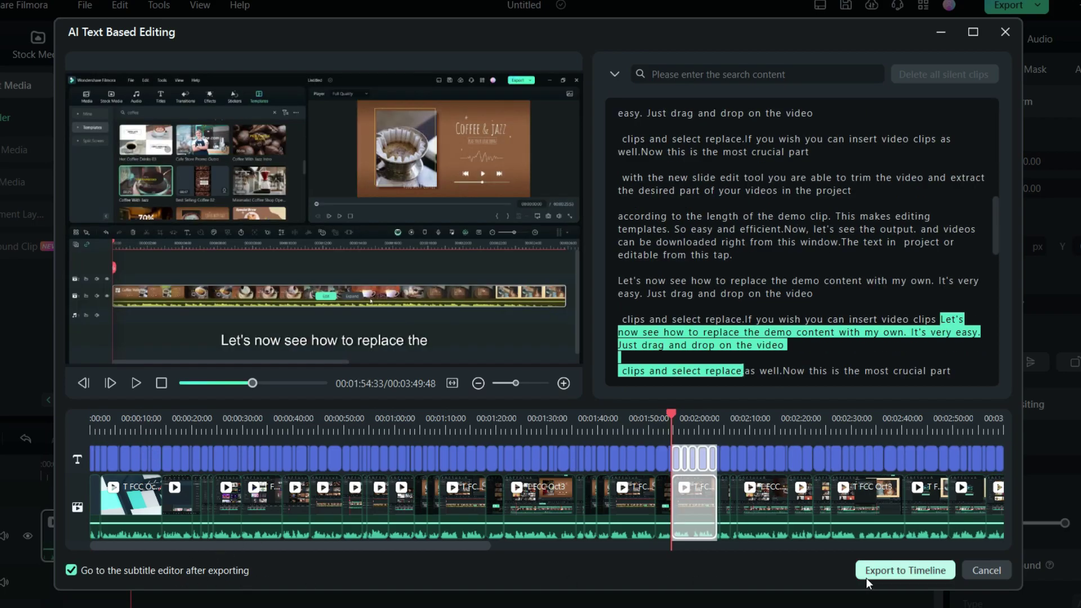
left_click(904, 571)
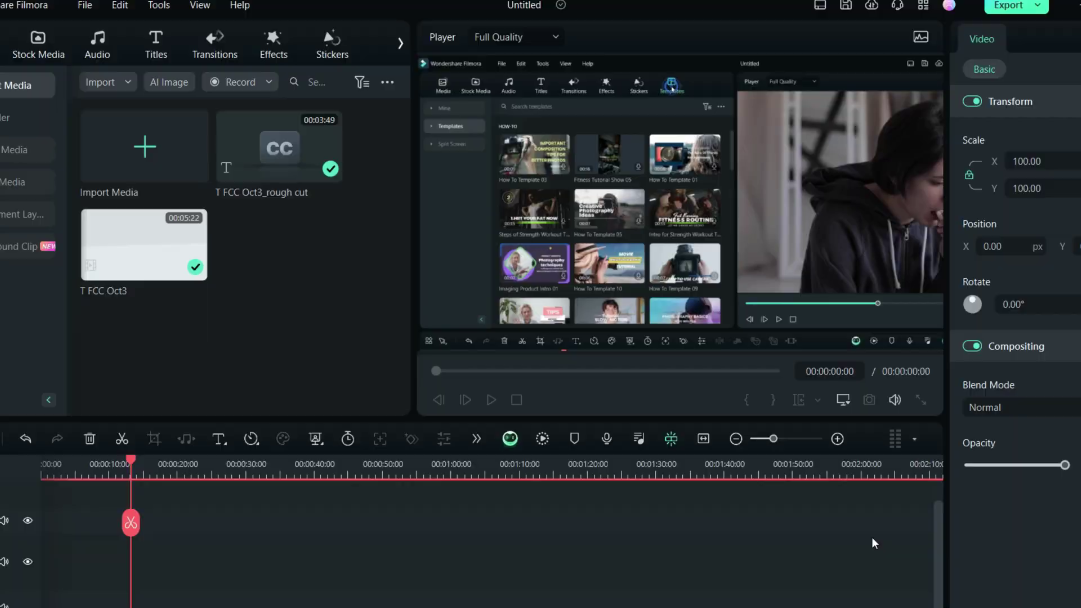
Step: Open the subtitle editor, browse Preset, Customize and loop Animation styles, and apply to all bars
double_click(872, 537)
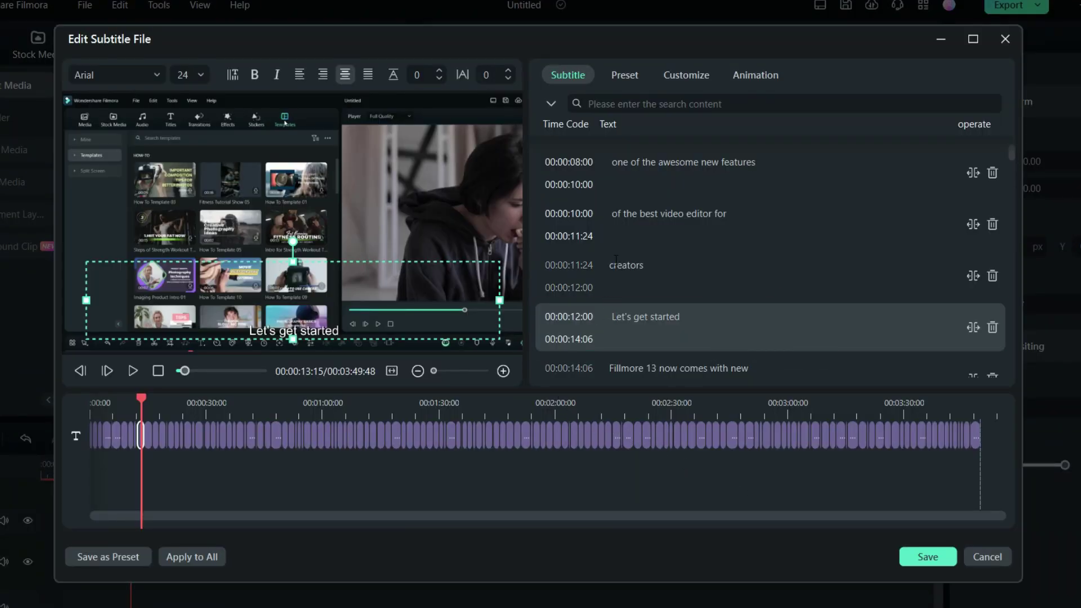
scroll(650, 168, "down", 1)
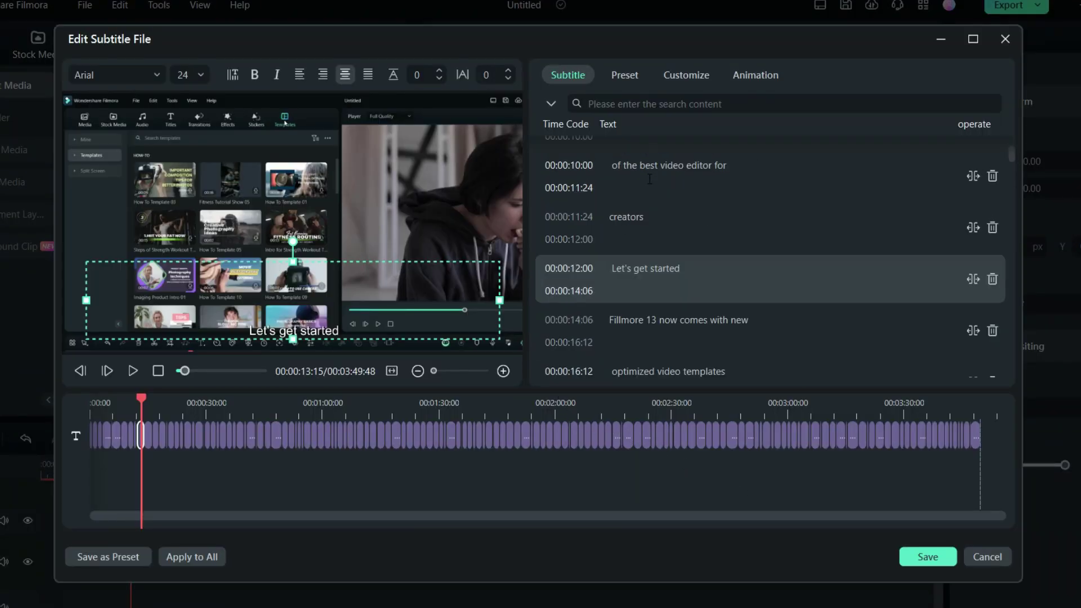
scroll(650, 180, "down", 2)
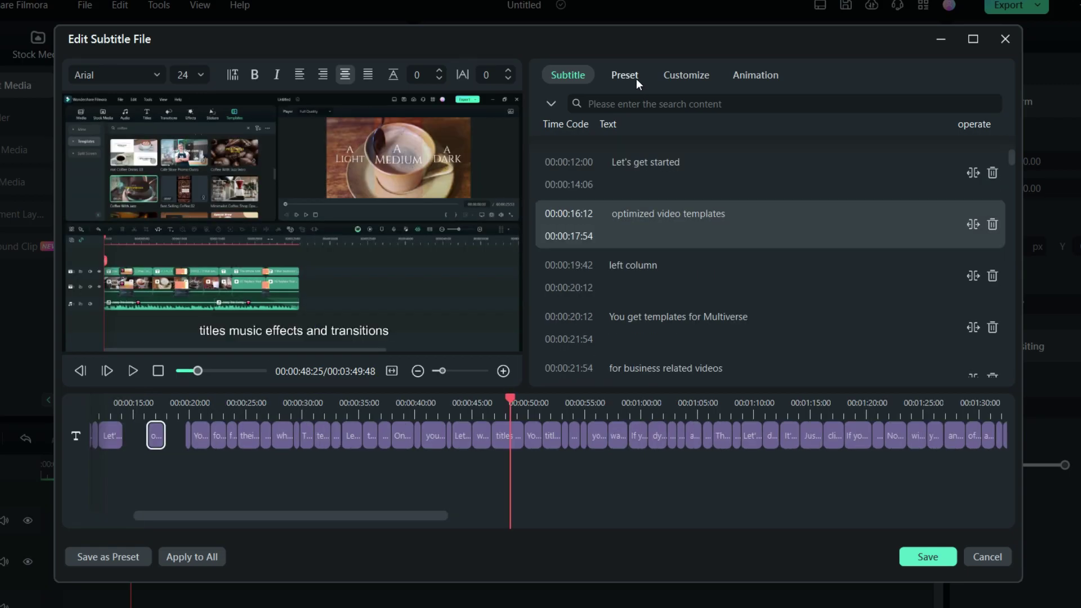
left_click(636, 79)
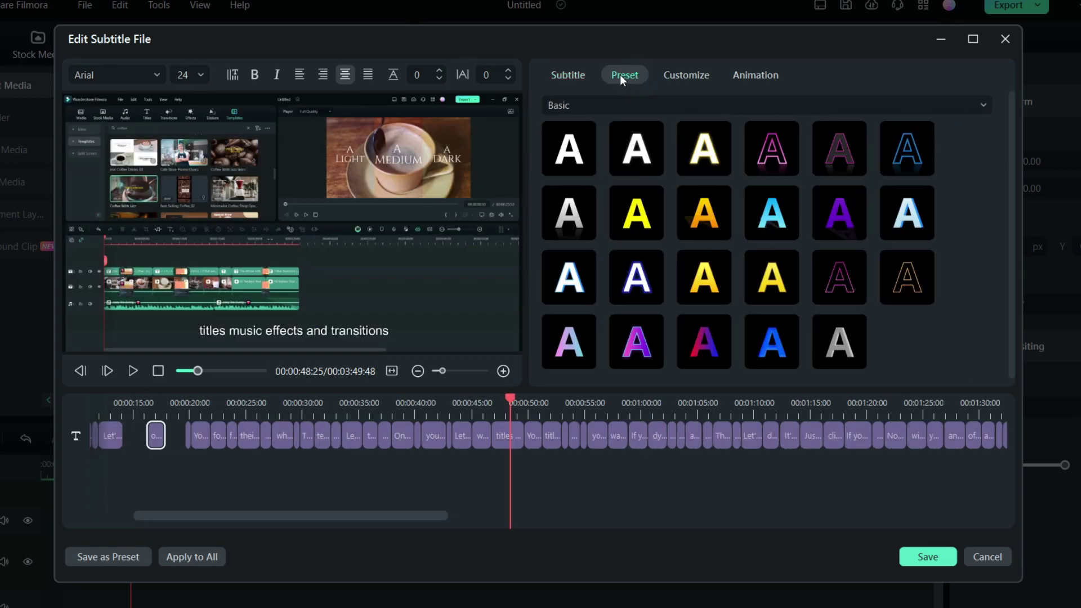
left_click(688, 75)
scroll(597, 272, "down", 1)
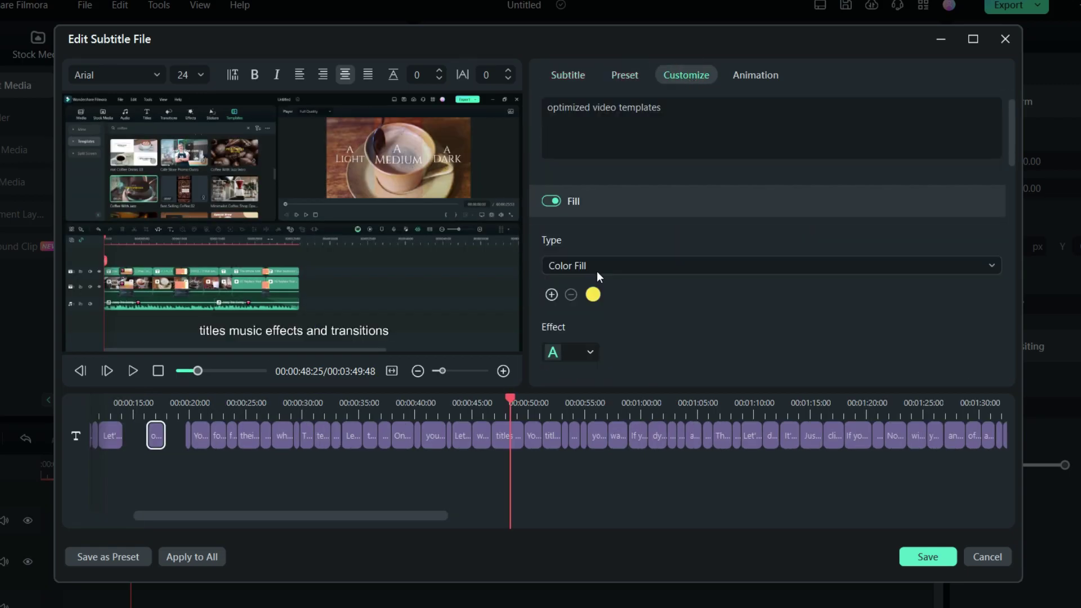
scroll(601, 278, "down", 1)
scroll(603, 278, "down", 1)
scroll(612, 283, "down", 2)
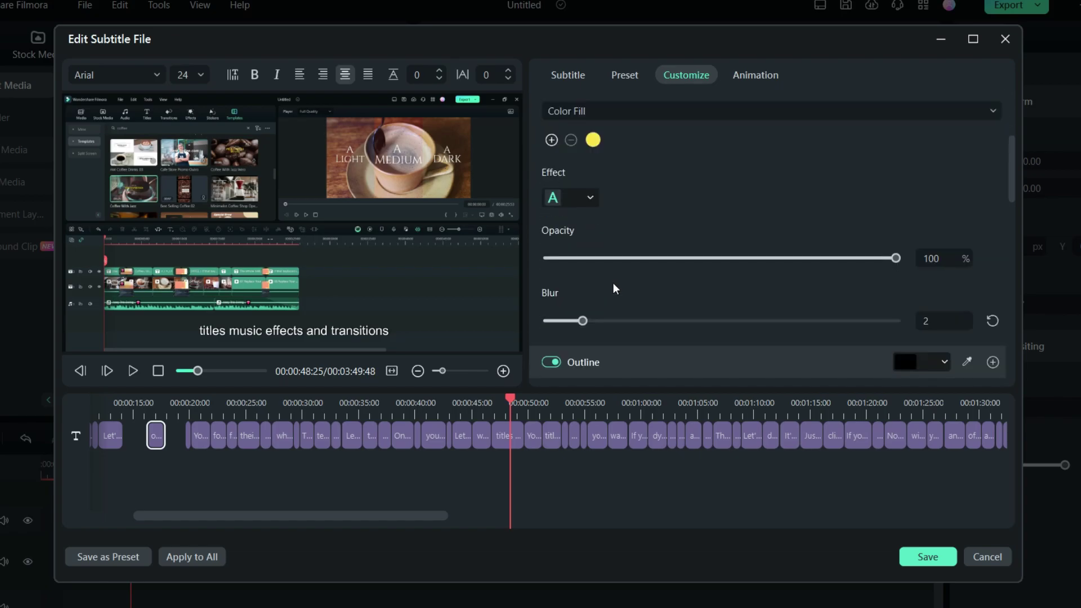
scroll(612, 283, "down", 1)
scroll(613, 283, "down", 1)
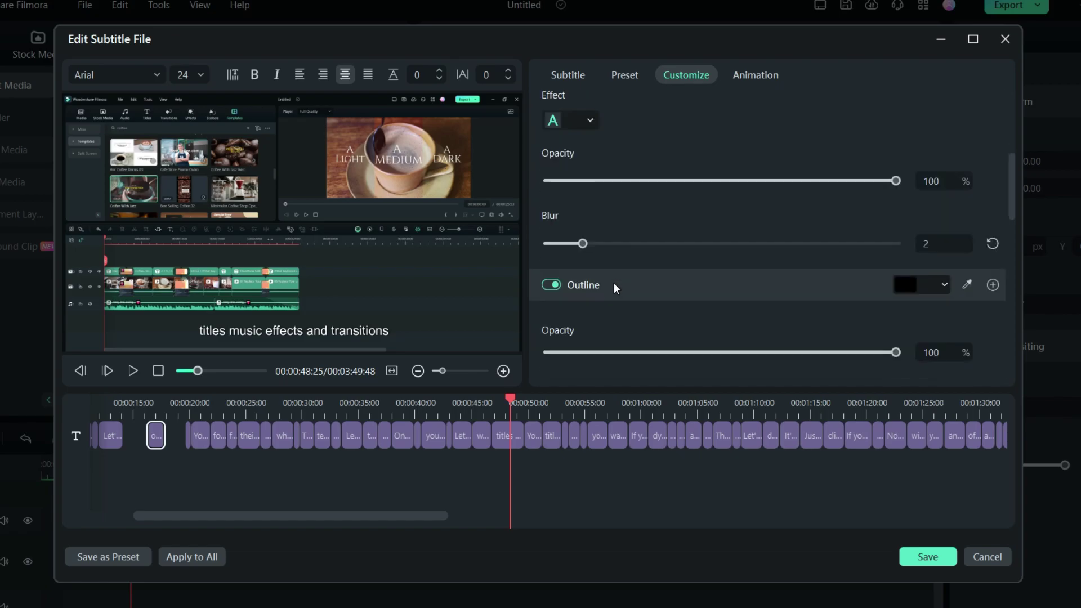
scroll(798, 316, "down", 2)
scroll(798, 315, "down", 3)
scroll(798, 314, "down", 2)
scroll(798, 315, "down", 1)
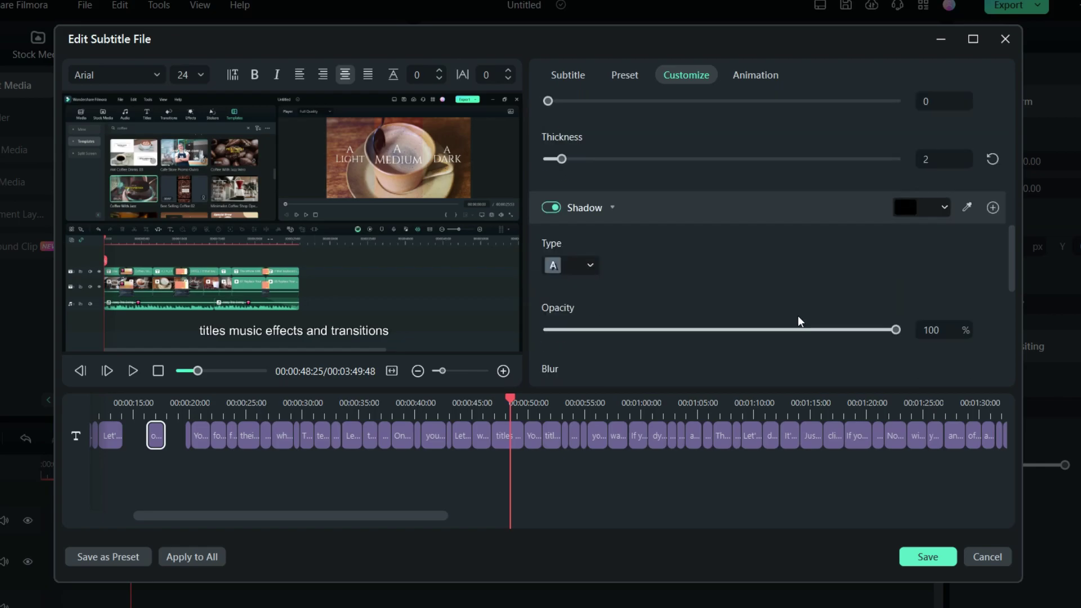
scroll(798, 314, "down", 2)
scroll(798, 316, "down", 2)
scroll(798, 316, "down", 1)
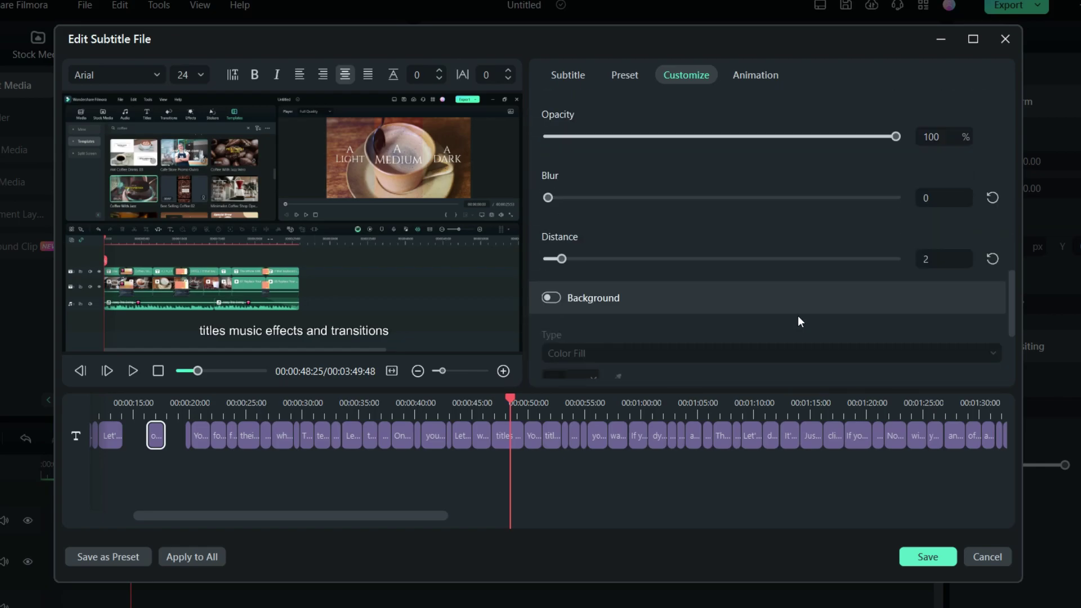
scroll(799, 315, "down", 3)
scroll(799, 315, "down", 2)
left_click(757, 74)
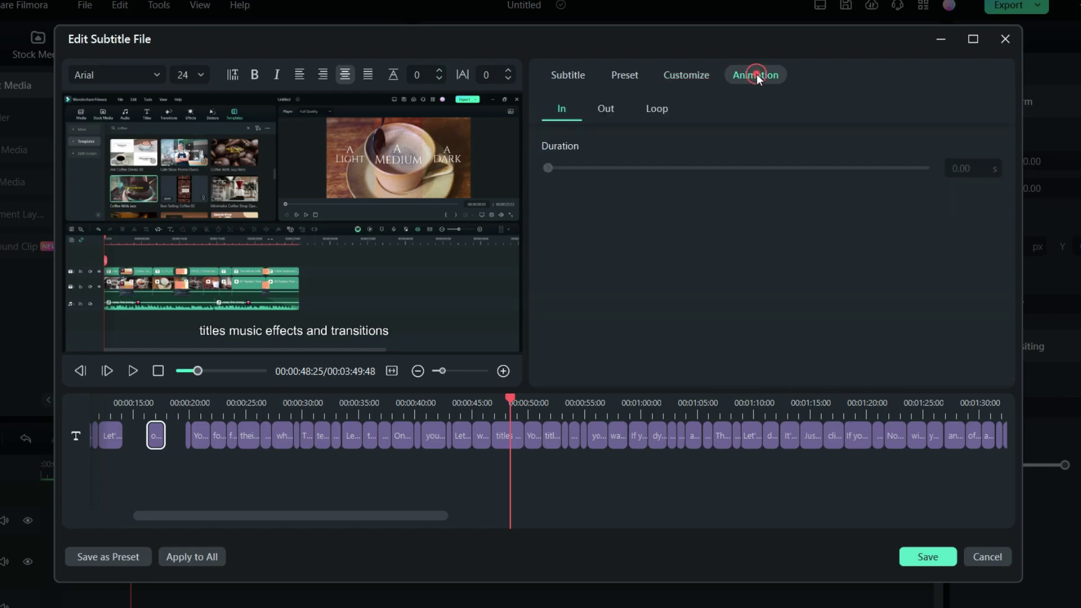
scroll(971, 219, "down", 2)
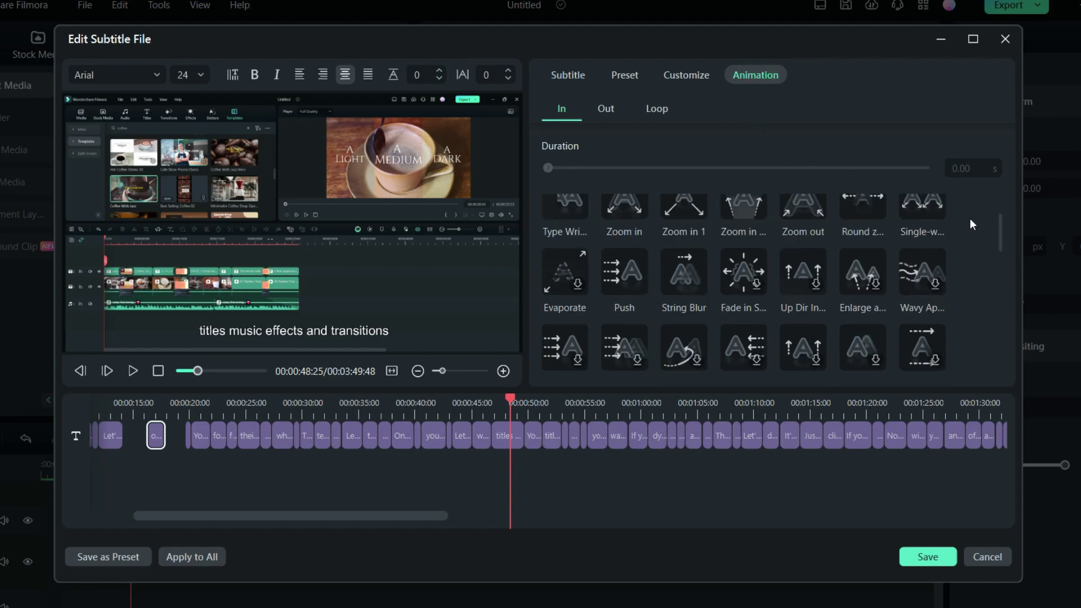
scroll(970, 219, "down", 2)
scroll(971, 218, "down", 5)
scroll(968, 217, "down", 2)
left_click(656, 109)
left_click(164, 557)
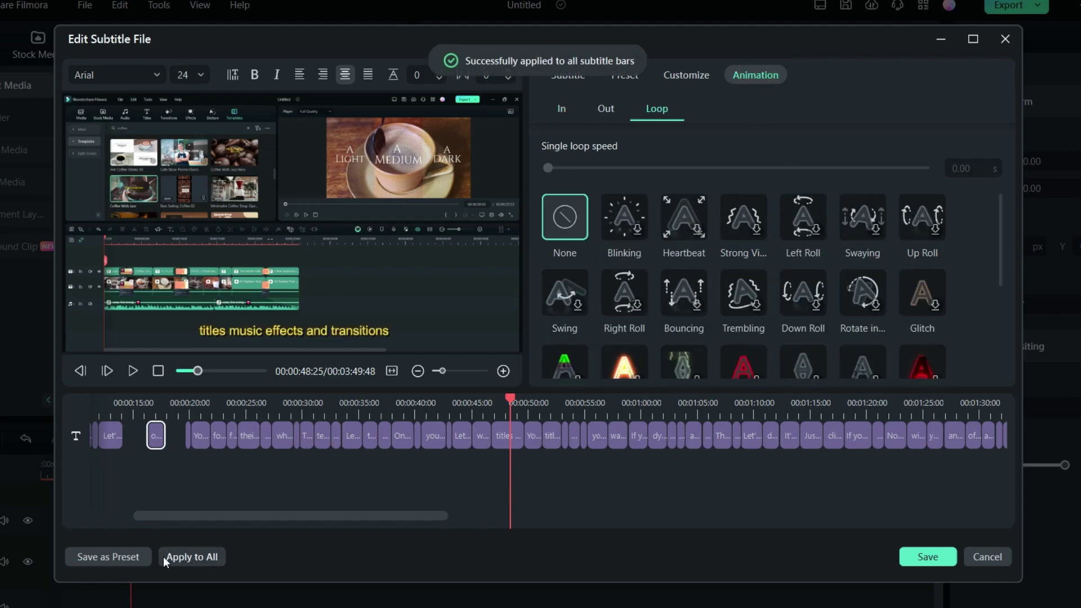
Step: Save the style as a preset, switch to italic Archivo SemiExpanded Black, and save
left_click(116, 557)
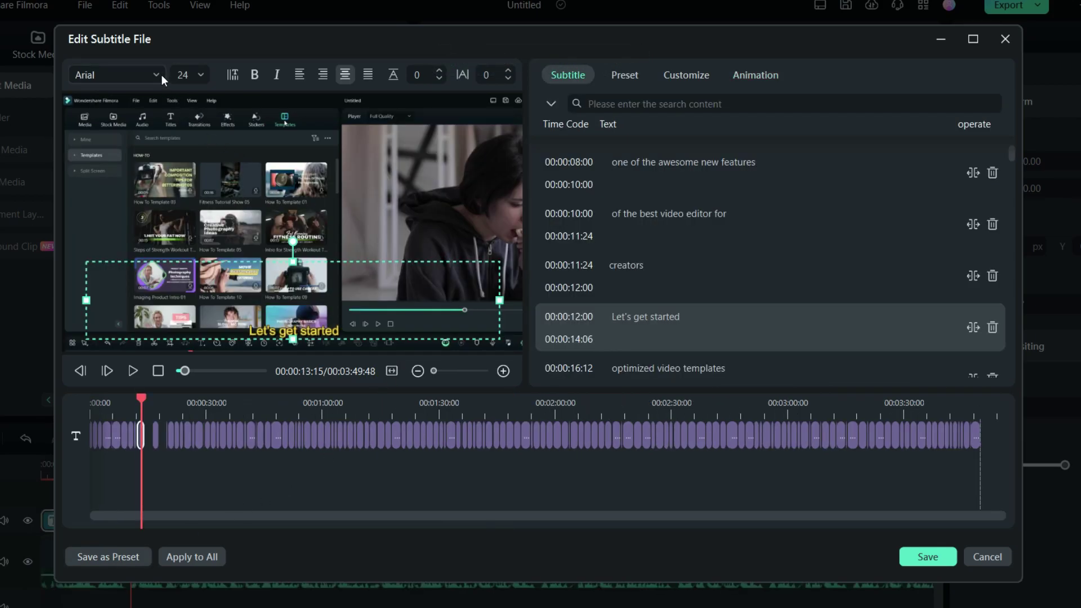
left_click(157, 74)
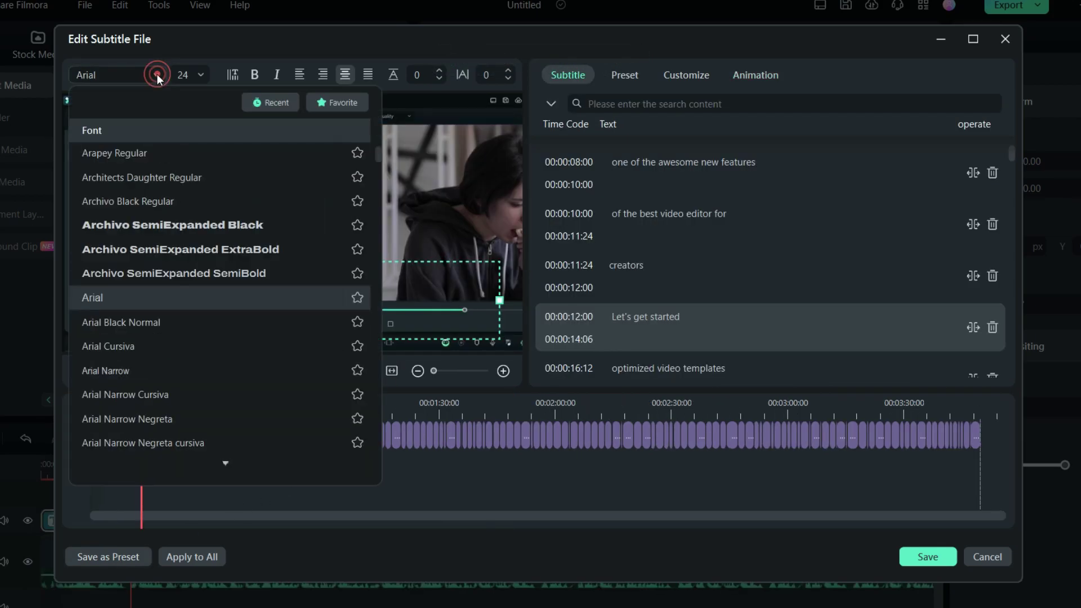
left_click(125, 225)
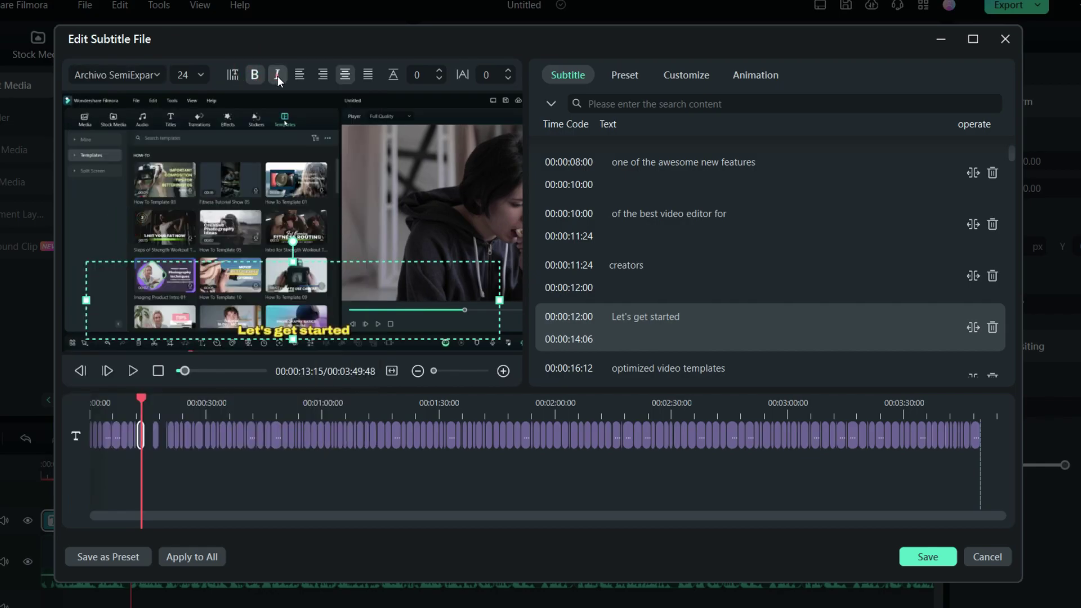
left_click(277, 76)
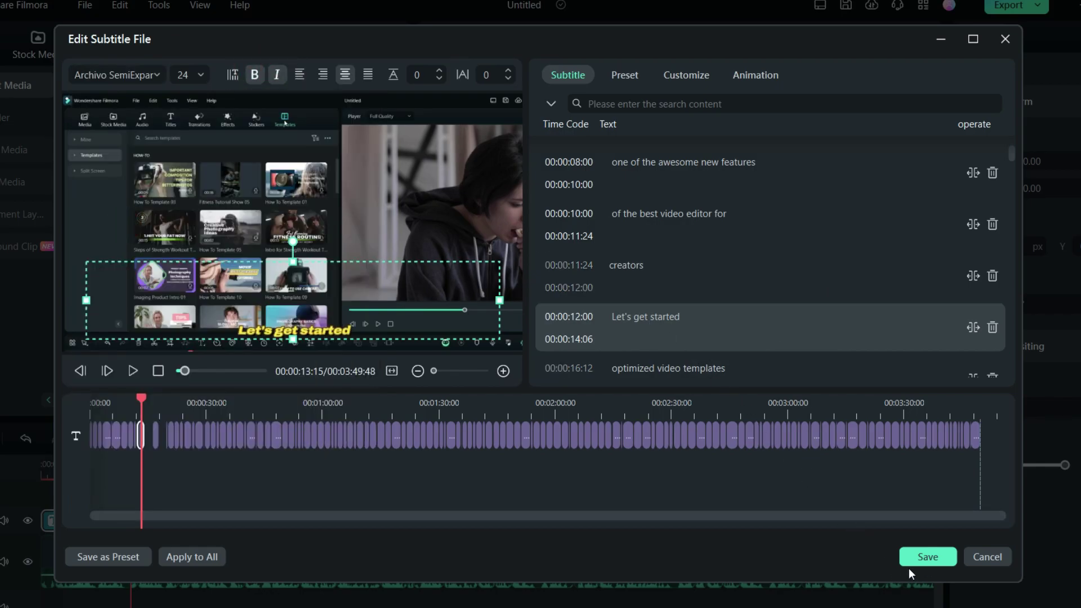
left_click(929, 557)
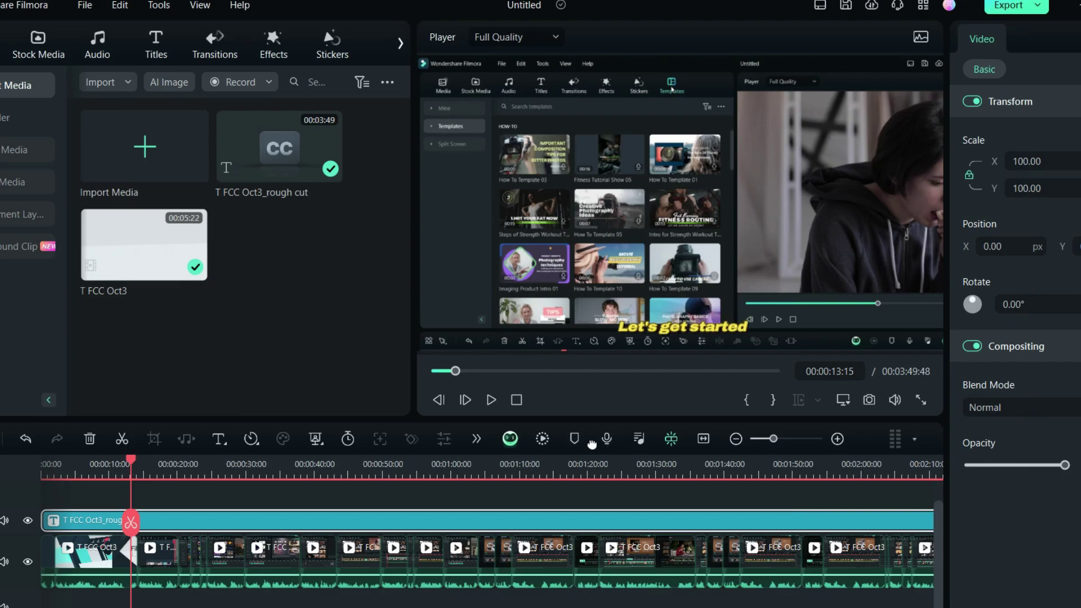
Step: Cut the subtitle clip off the timeline near 1:12
left_click(544, 468)
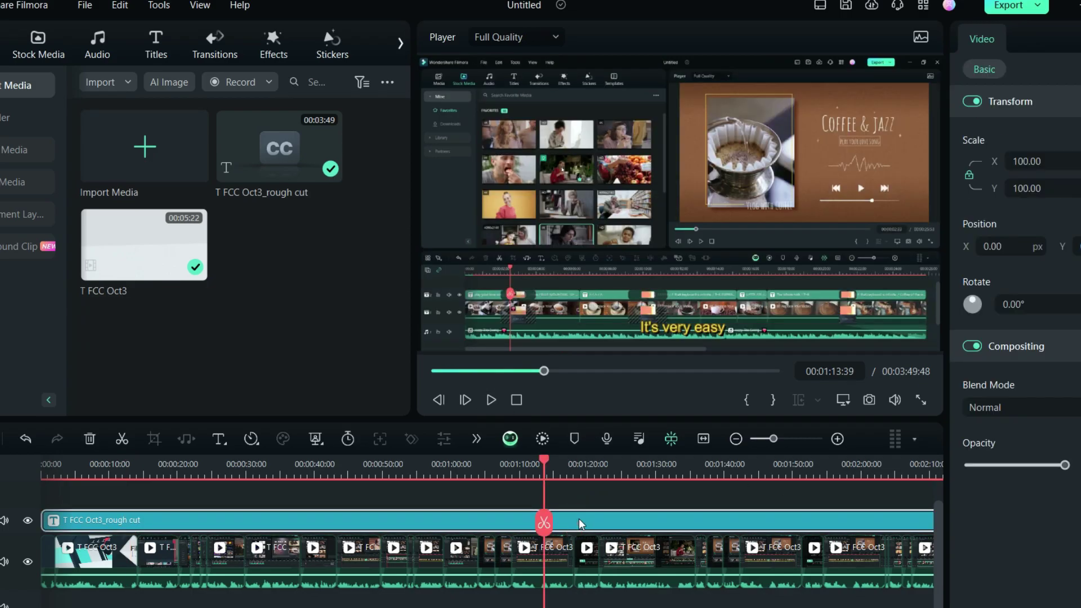
right_click(580, 518)
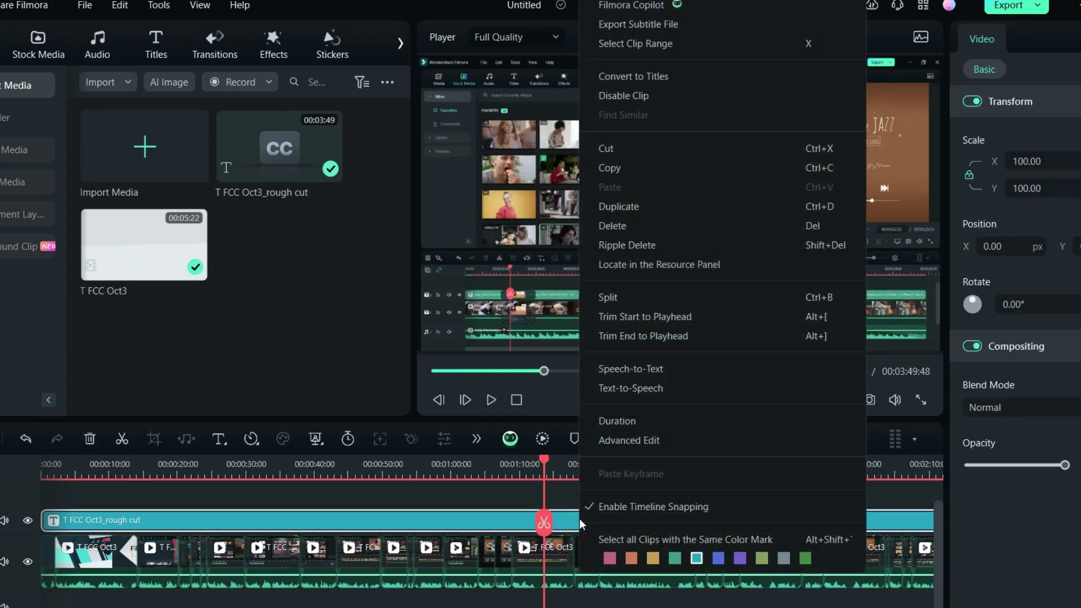
left_click(624, 149)
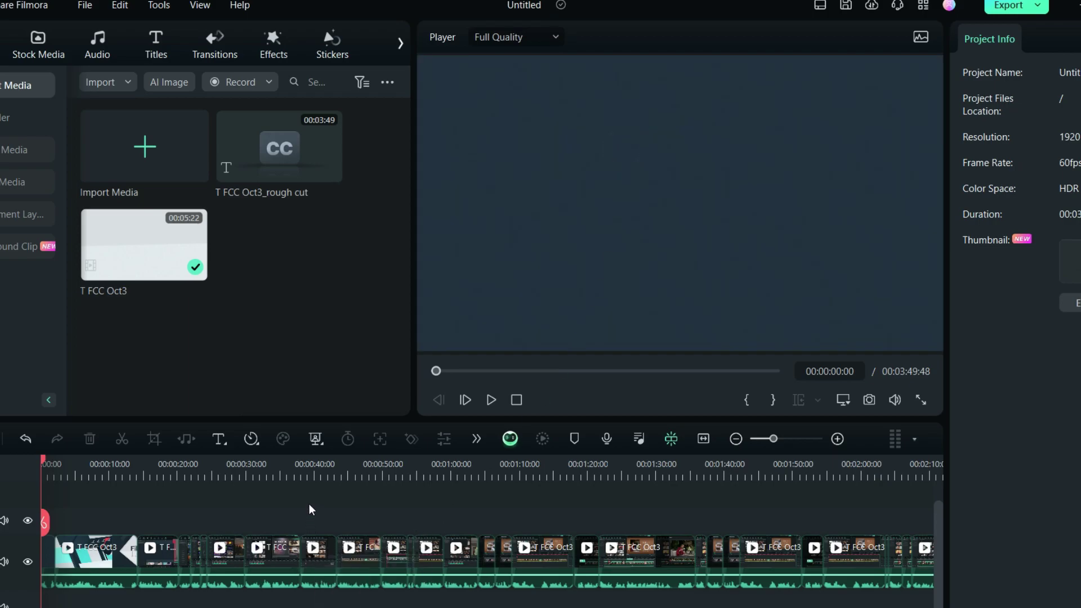
Step: Play the rough cut from 0:37, skipping through 1:16 and stopping at about 1:34
left_click(296, 470)
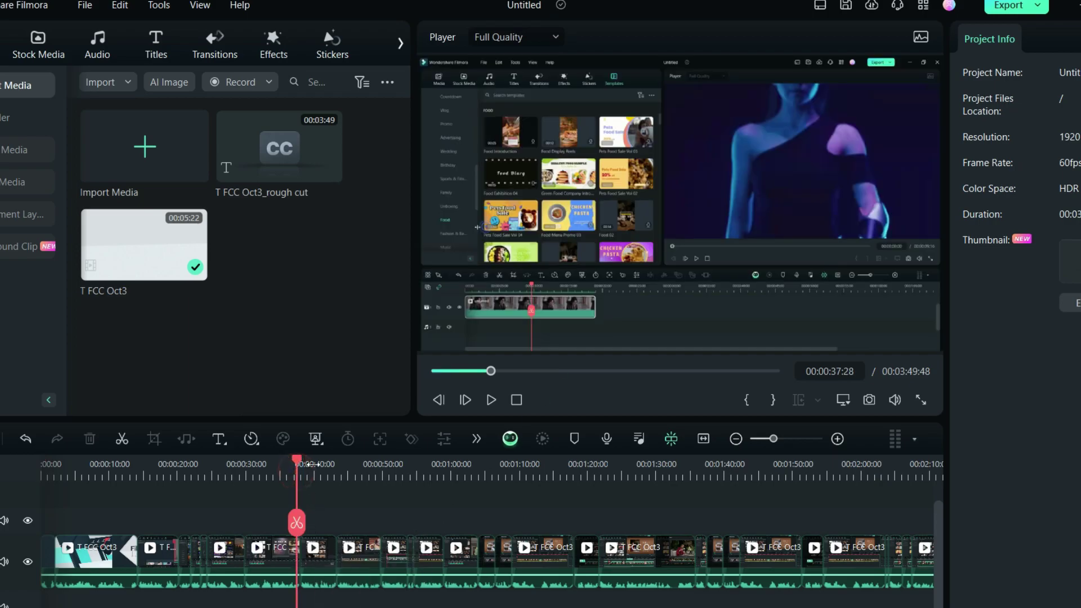
left_click(491, 399)
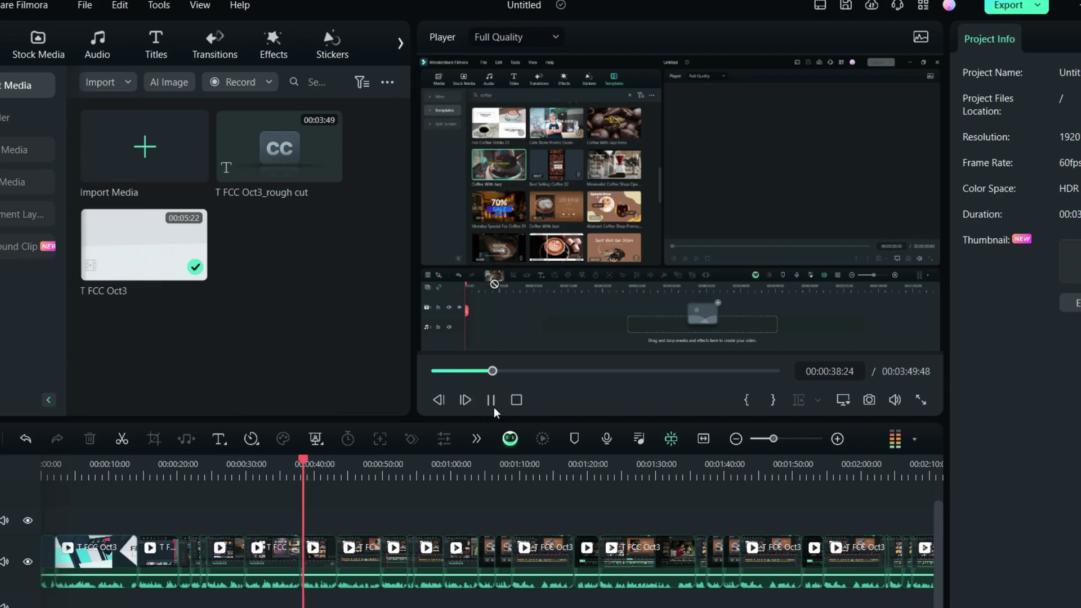
left_click(559, 469)
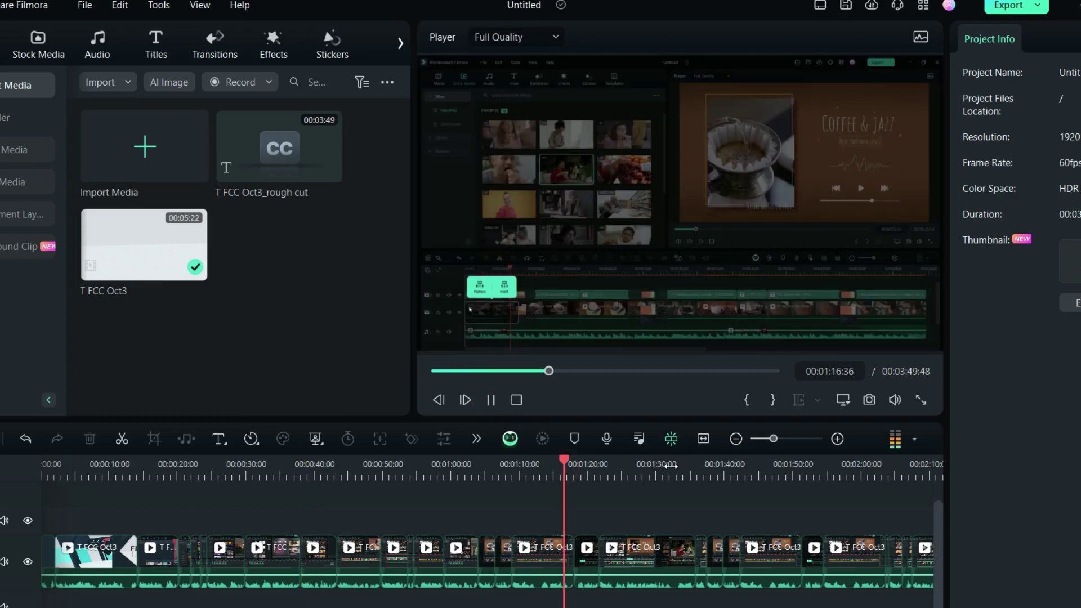
left_click(675, 465)
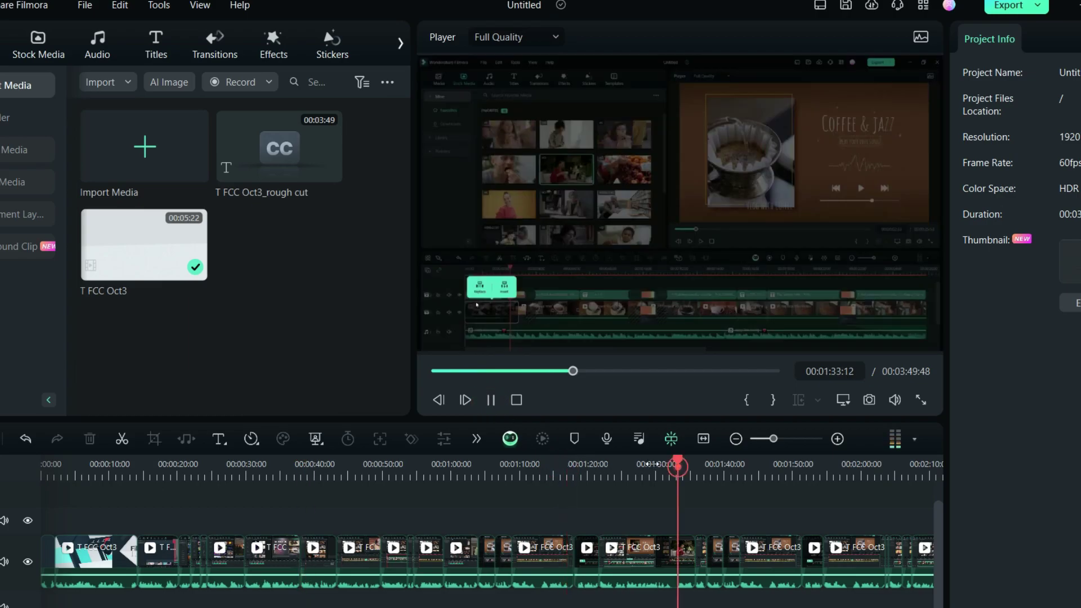
left_click(491, 401)
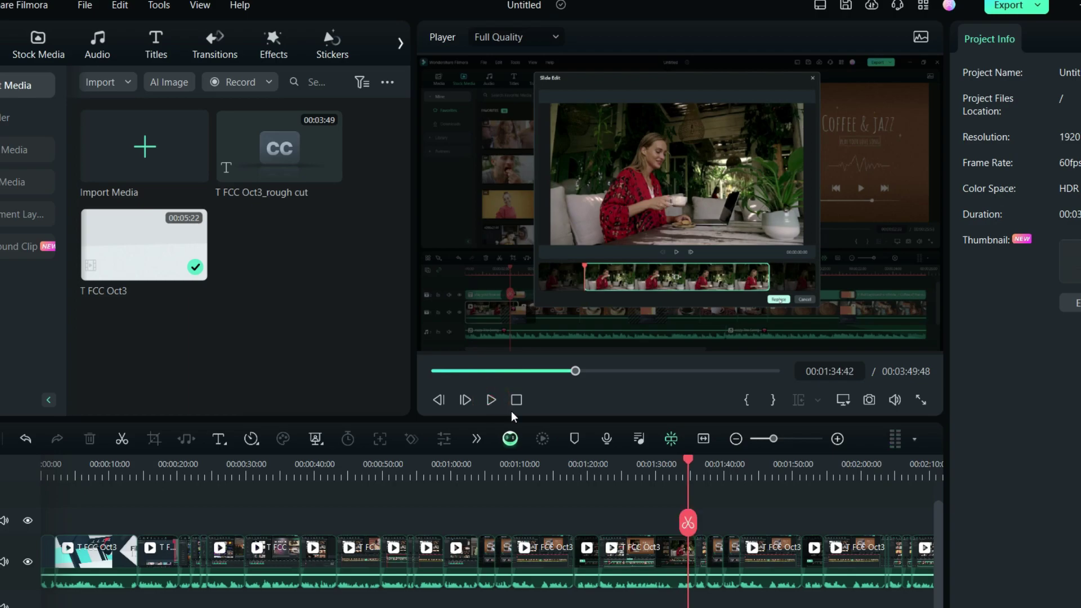
Step: Select the rough-cut video clip near 1:30 to show its transform and compositing properties
left_click(659, 556)
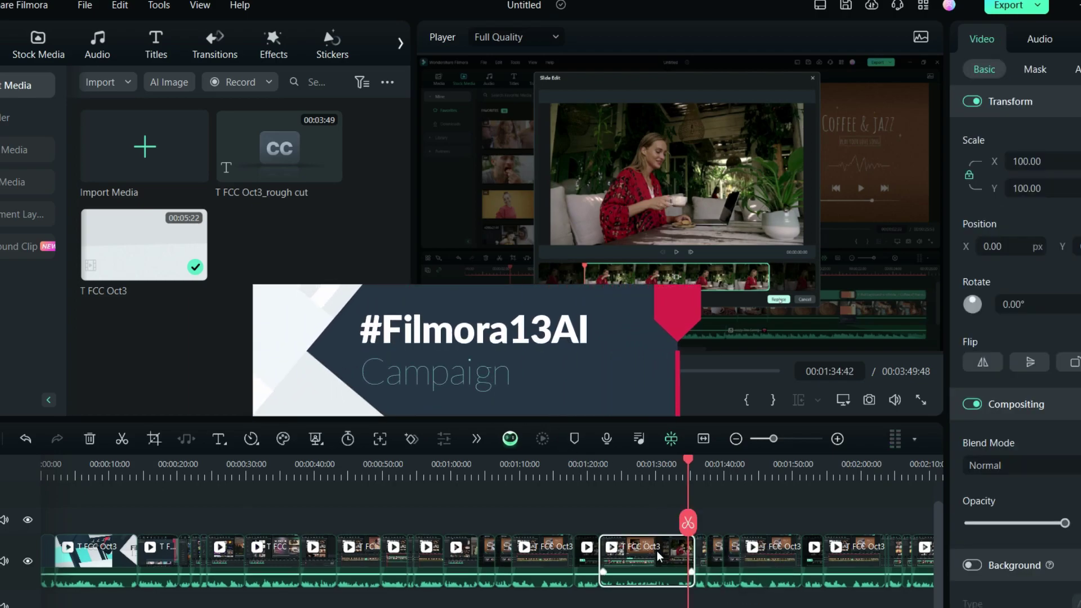